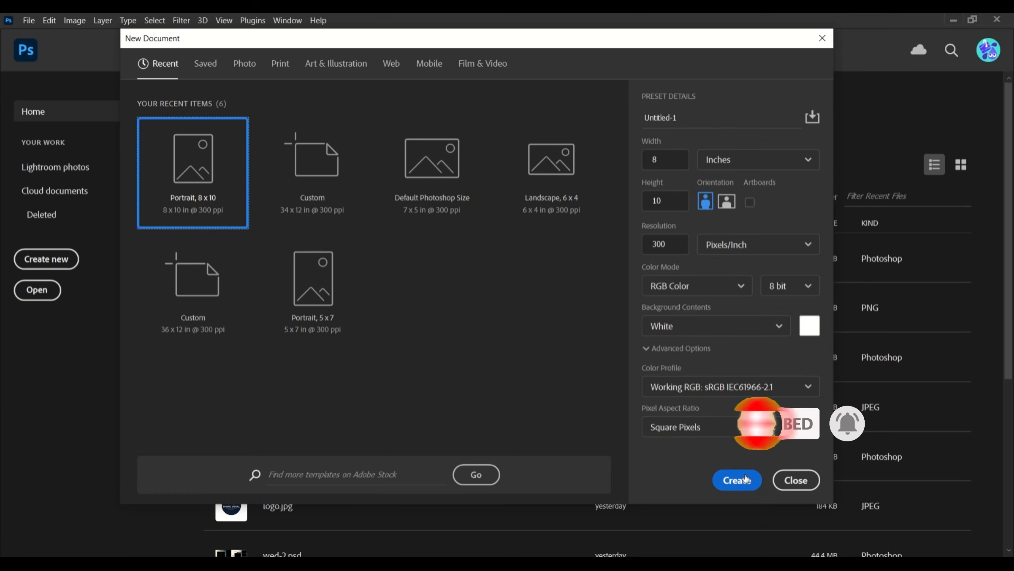
Create a new Portrait 8 x 10 inch document at 300 ppi (2400 x 3000 px)
{"action": "left_click", "coordinate": [745, 478]}
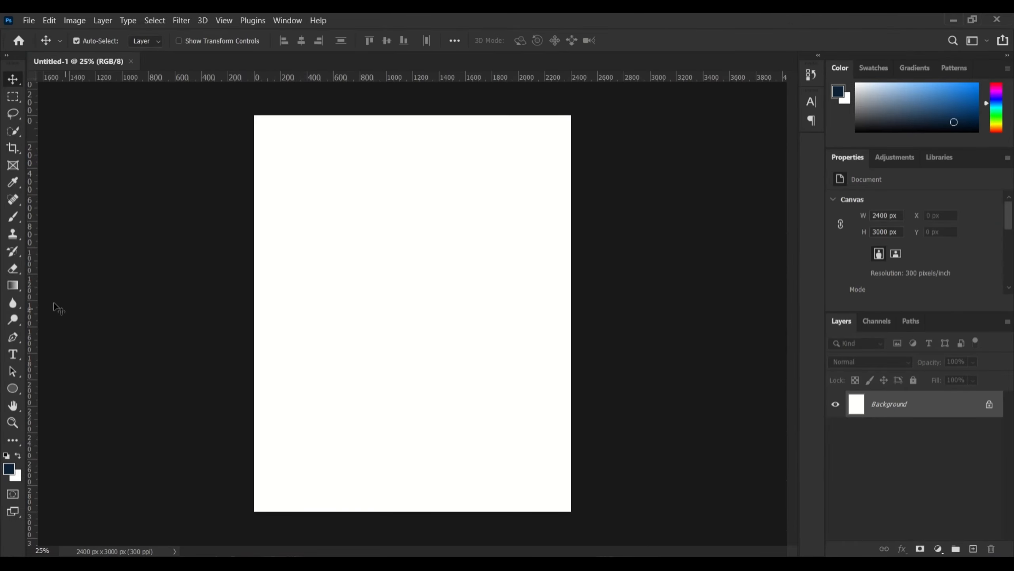
Set up a light-blue-to-cyan gradient in the Gradient Editor
{"action": "left_click", "coordinate": [17, 286]}
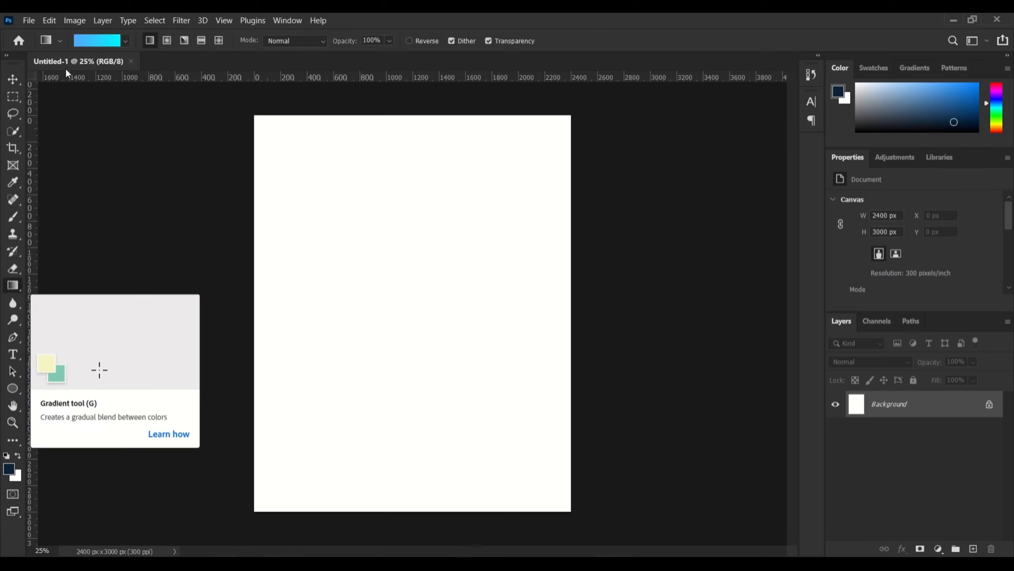
{"action": "left_click", "coordinate": [100, 40]}
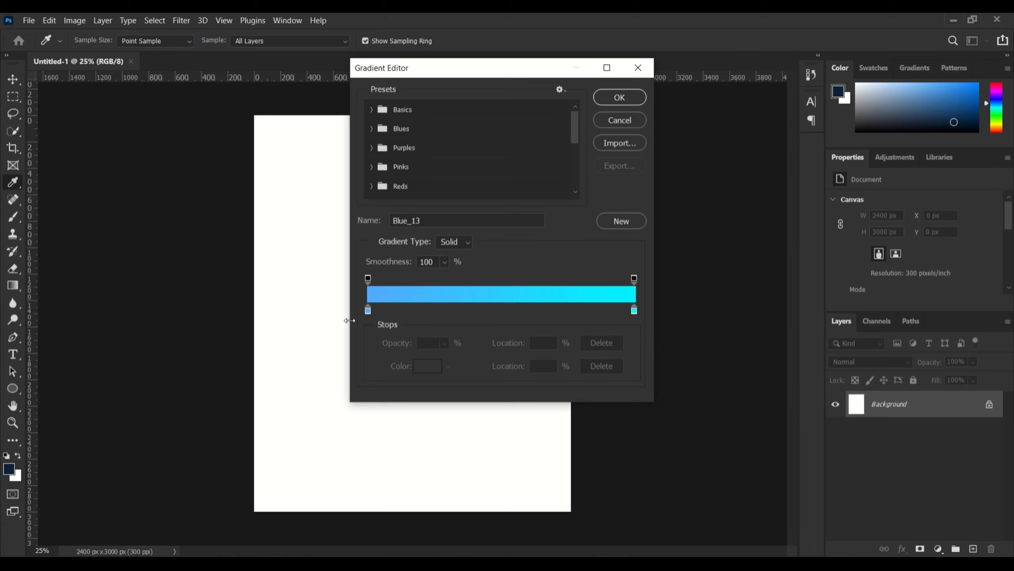
{"action": "left_click", "coordinate": [368, 311]}
{"action": "left_click", "coordinate": [438, 373]}
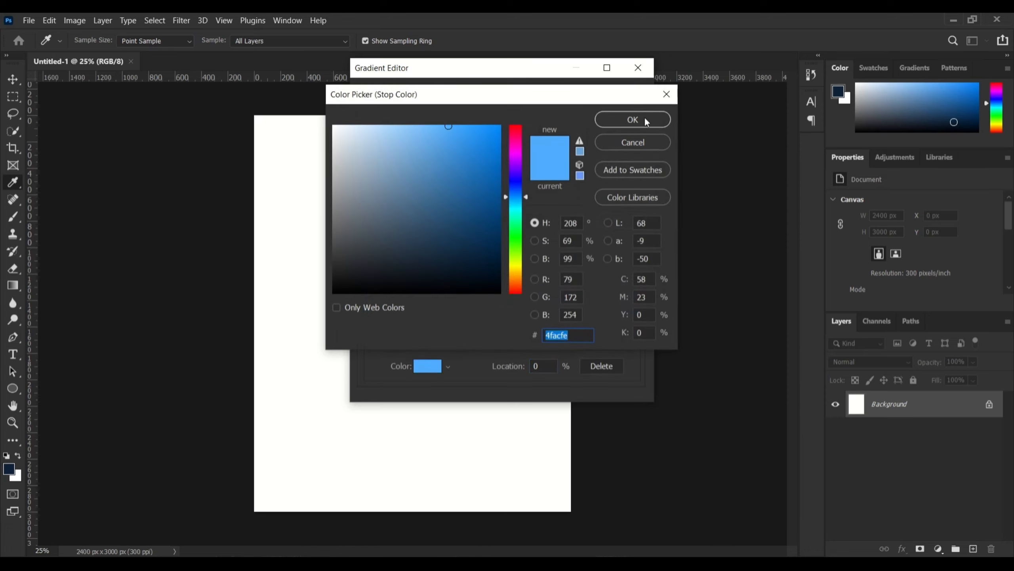
{"action": "left_click", "coordinate": [667, 93]}
{"action": "left_click", "coordinate": [620, 98]}
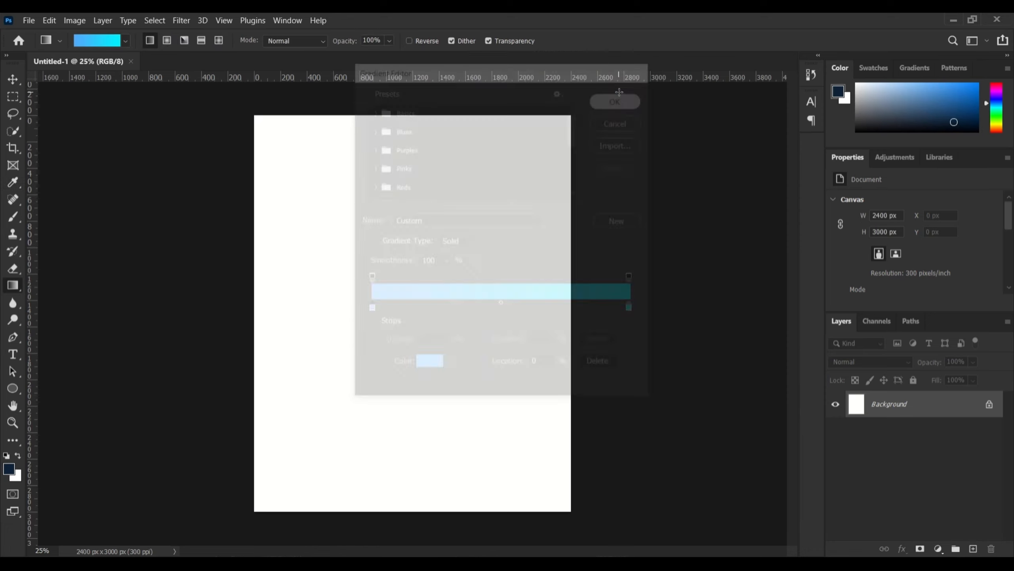
Drag the cyan gradient across the canvas, redoing the first attempt
{"action": "left_click_drag", "start_coordinate": [196, 123], "coordinate": [240, 133]}
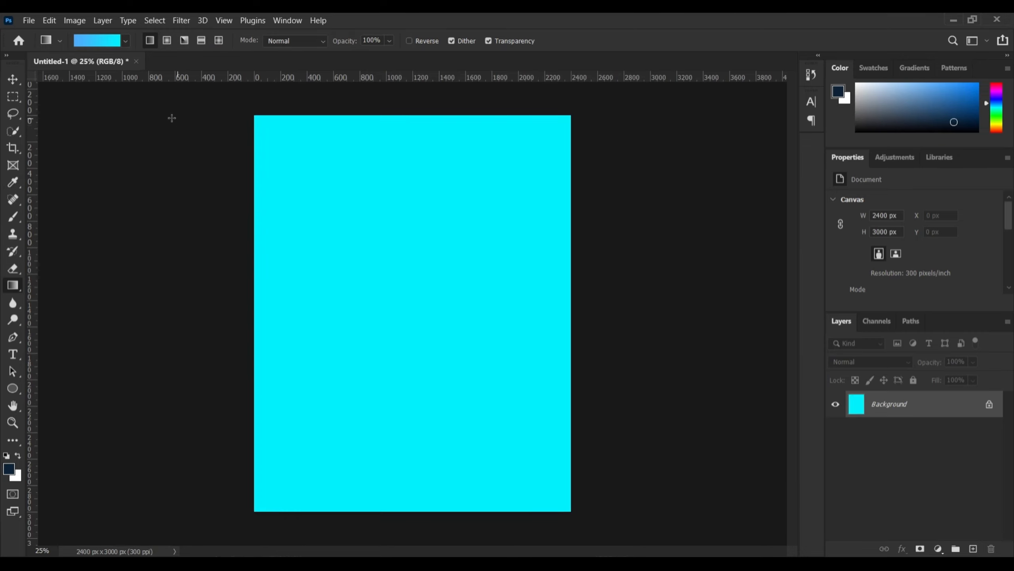
{"action": "key", "text": "ctrl+z"}
{"action": "left_click_drag", "start_coordinate": [194, 123], "coordinate": [213, 143]}
Place the 'india gate' image from the republic day 2025 folder as an embedded layer
{"action": "left_click", "coordinate": [32, 20]}
{"action": "left_click", "coordinate": [65, 267]}
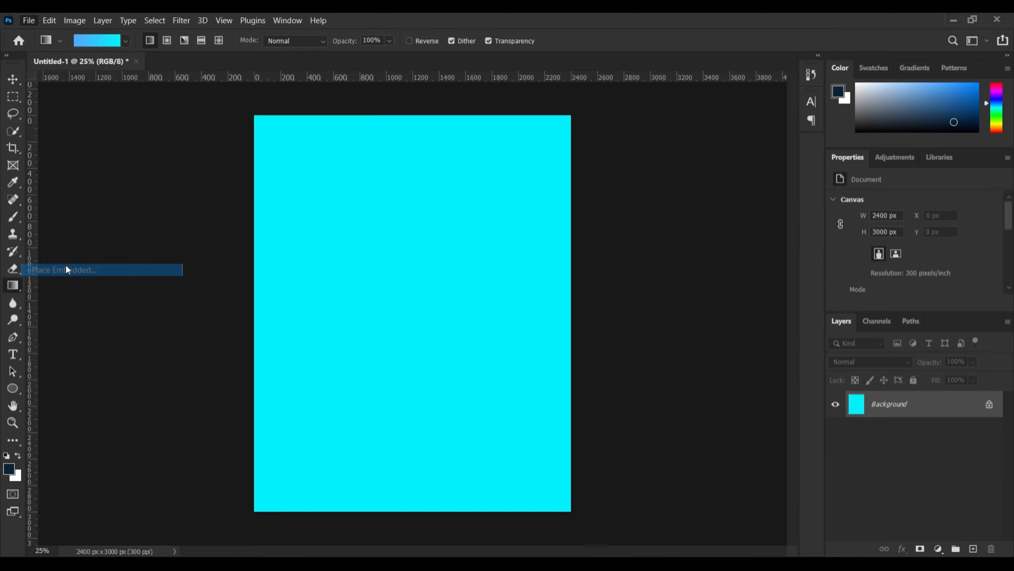
{"action": "left_click", "coordinate": [72, 280]}
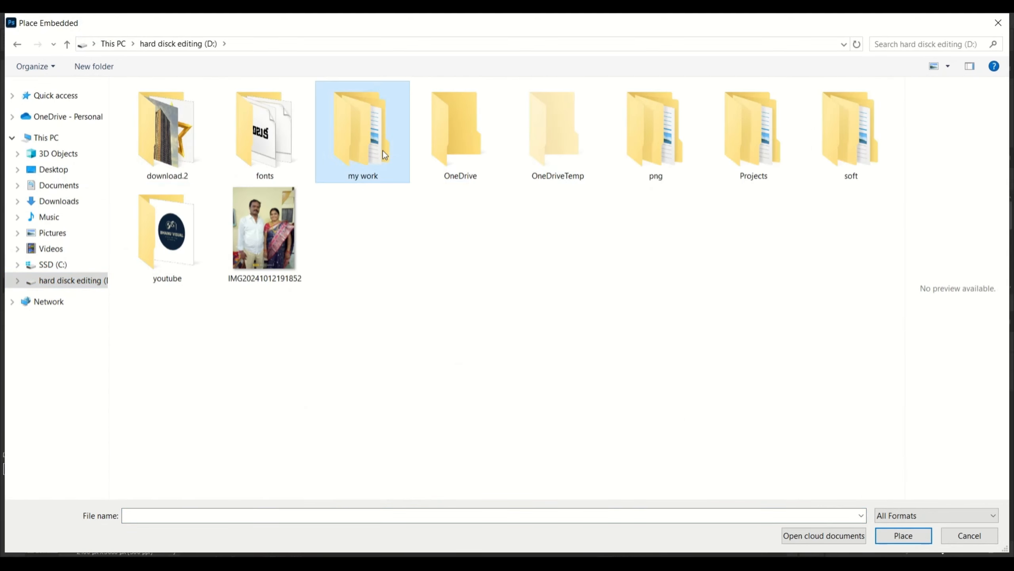
{"action": "double_click", "coordinate": [361, 132]}
{"action": "double_click", "coordinate": [405, 102]}
{"action": "double_click", "coordinate": [150, 106]}
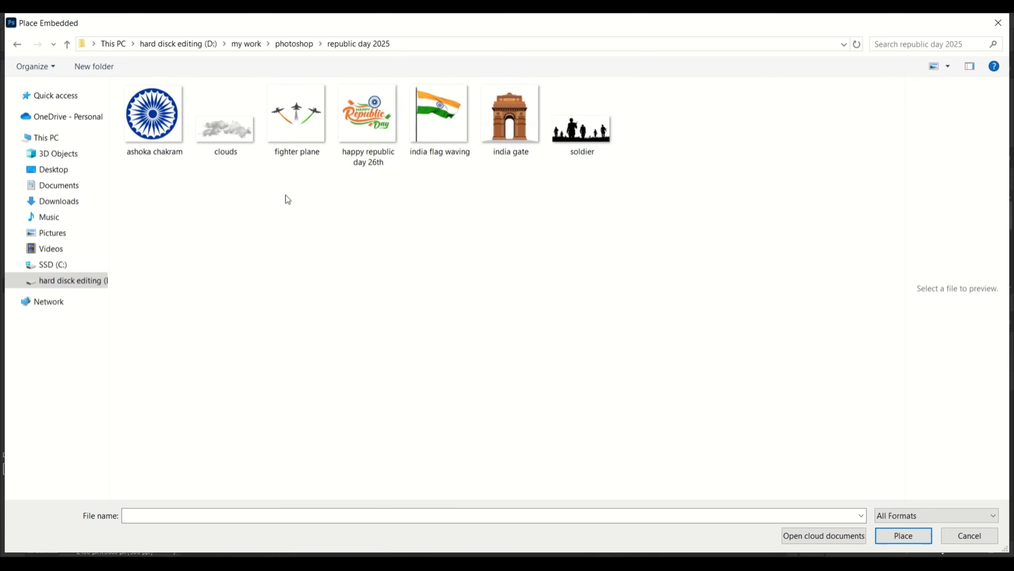
{"action": "double_click", "coordinate": [504, 135]}
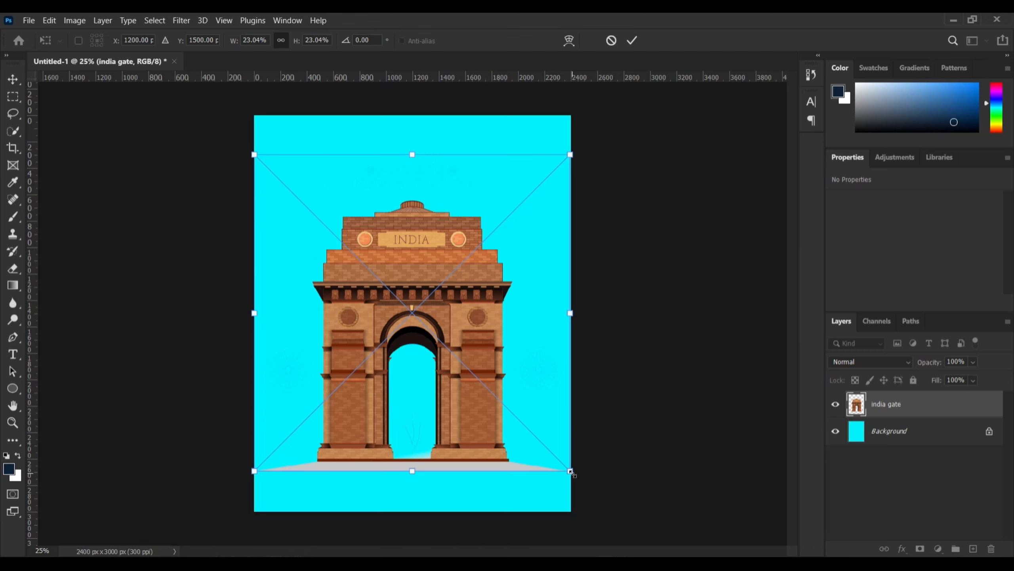
Enlarge the India Gate slightly and move it lower on the poster
{"action": "left_click_drag", "start_coordinate": [570, 472], "coordinate": [595, 497]}
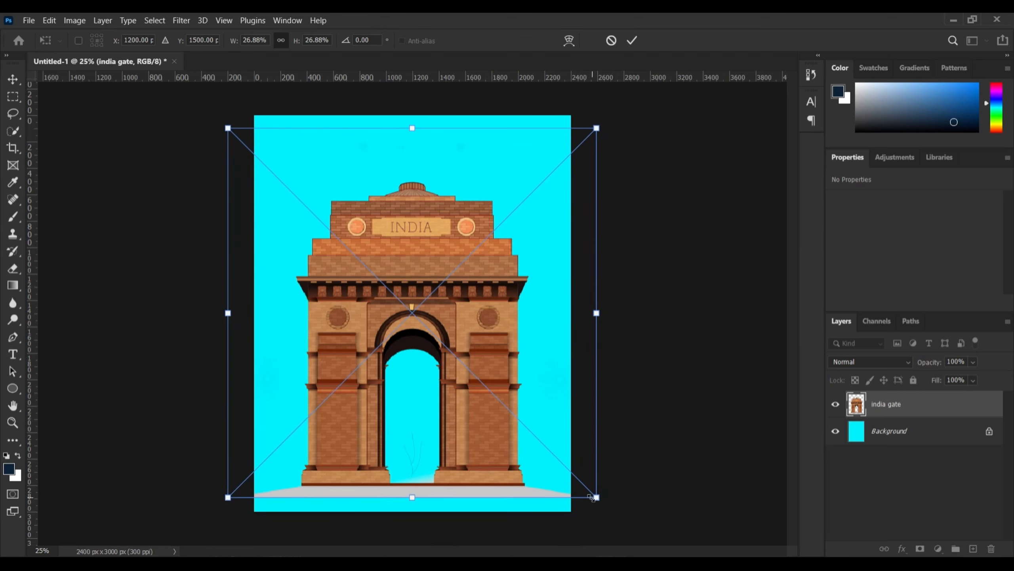
{"action": "left_click_drag", "start_coordinate": [549, 407], "coordinate": [551, 428]}
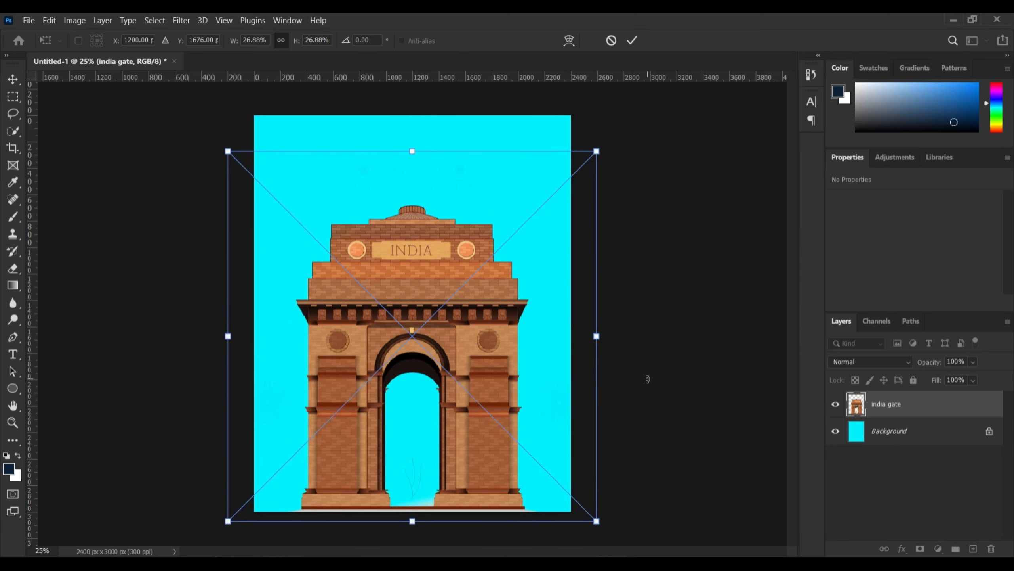
{"action": "key", "text": "Return"}
{"action": "key", "text": "g"}
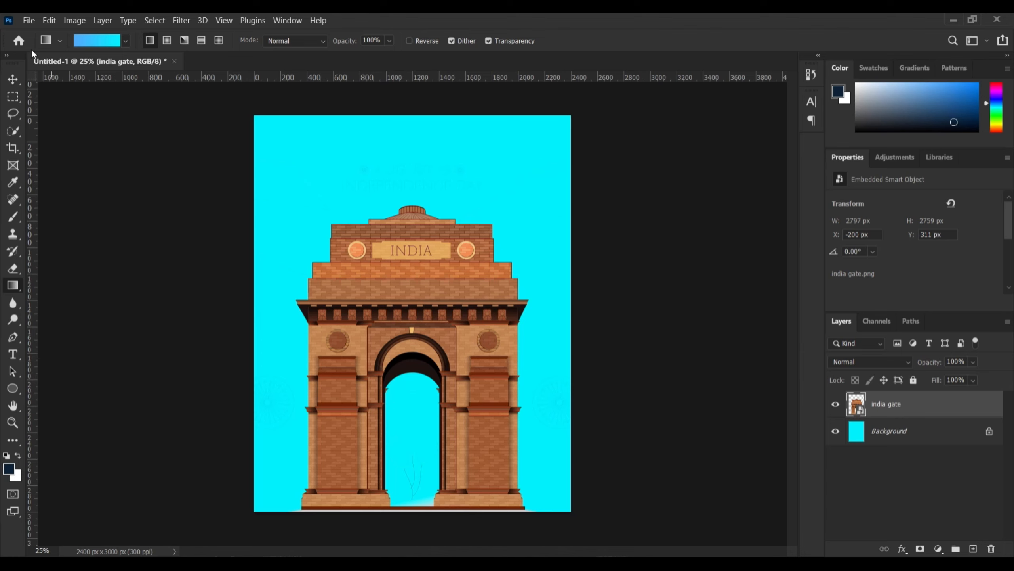
Rasterize the india gate layer and lock it completely
{"action": "right_click", "coordinate": [912, 410]}
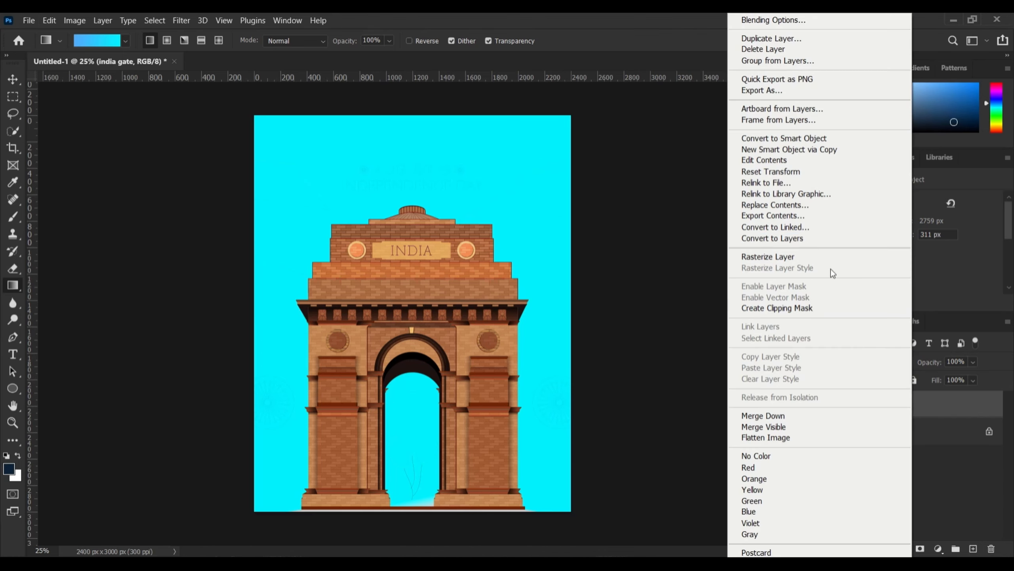
{"action": "left_click", "coordinate": [798, 256]}
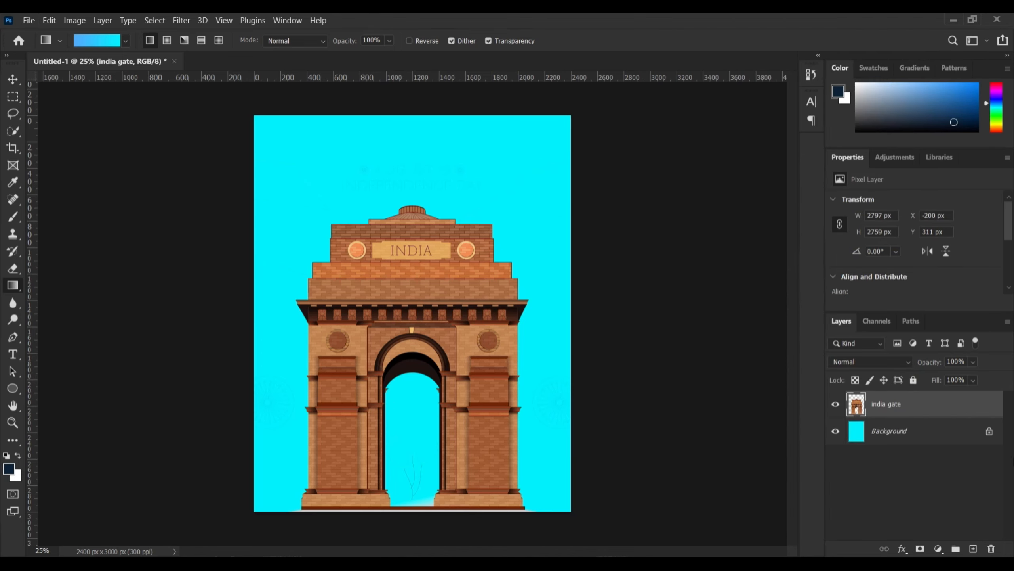
{"action": "left_click", "coordinate": [933, 480]}
{"action": "left_click", "coordinate": [927, 401]}
{"action": "left_click", "coordinate": [914, 380]}
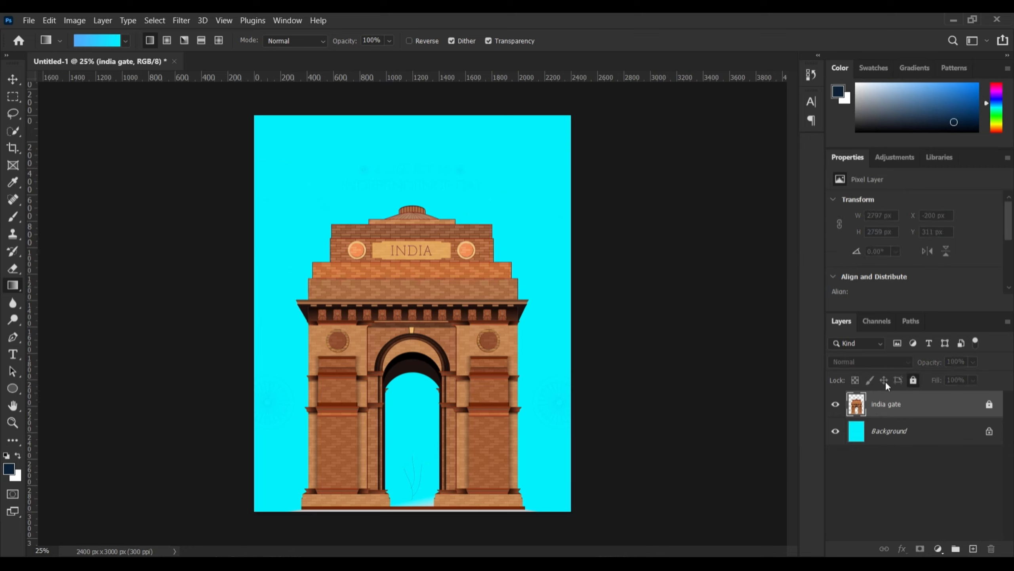
{"action": "left_click", "coordinate": [29, 20]}
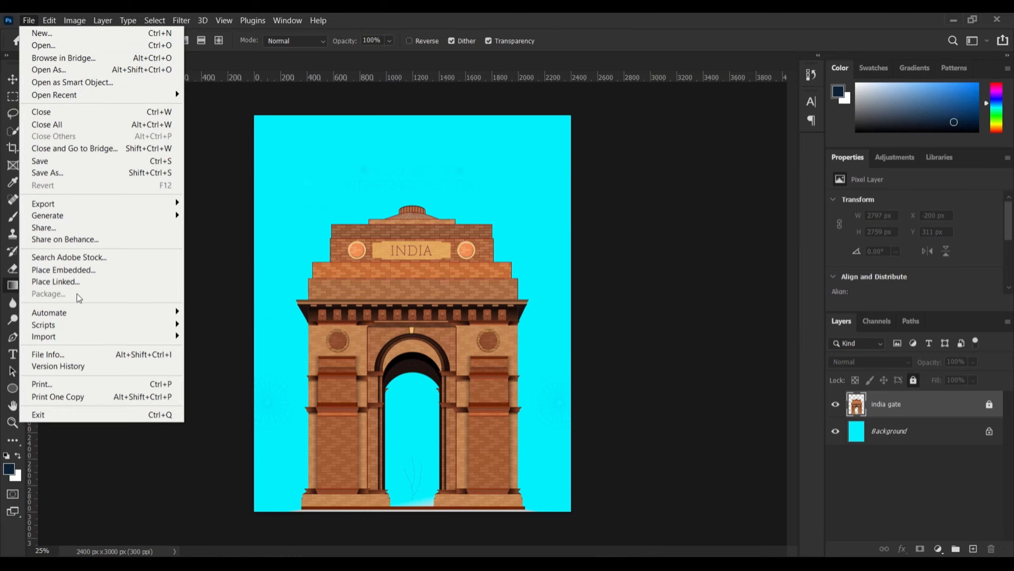
Place the 'clouds' image as an embedded layer and shrink it
{"action": "left_click", "coordinate": [77, 265]}
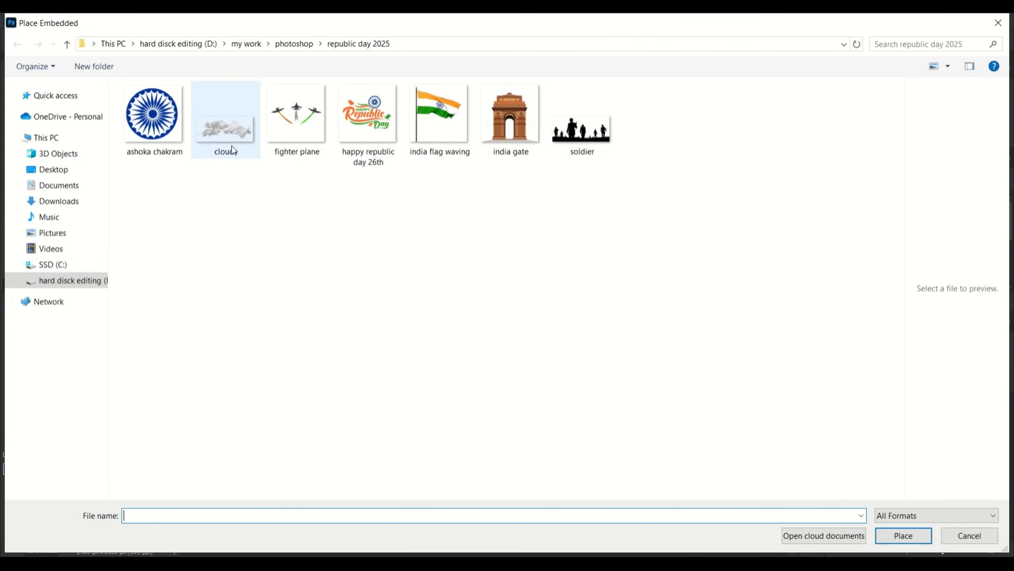
{"action": "double_click", "coordinate": [224, 128]}
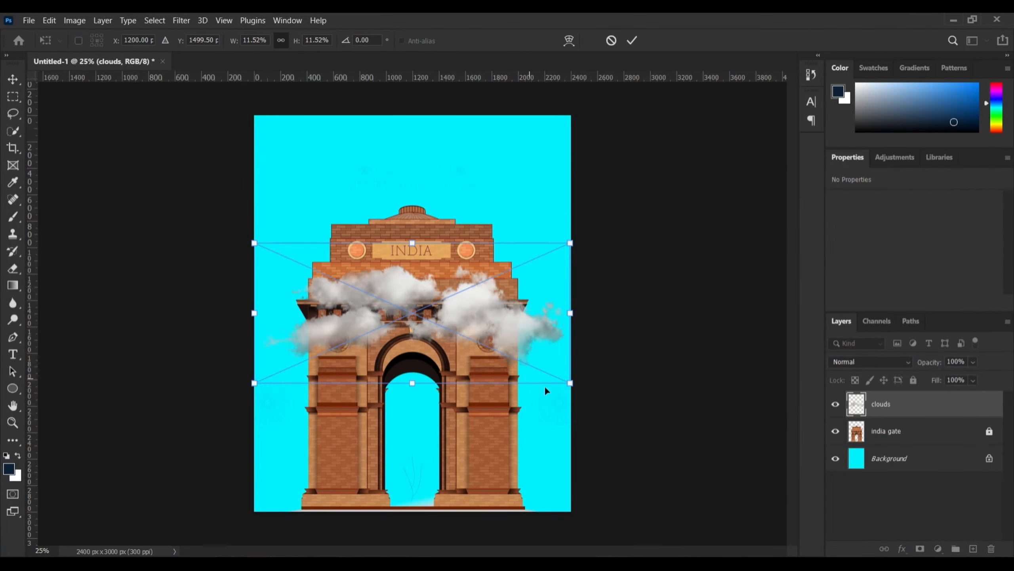
{"action": "left_click_drag", "start_coordinate": [570, 382], "coordinate": [339, 215]}
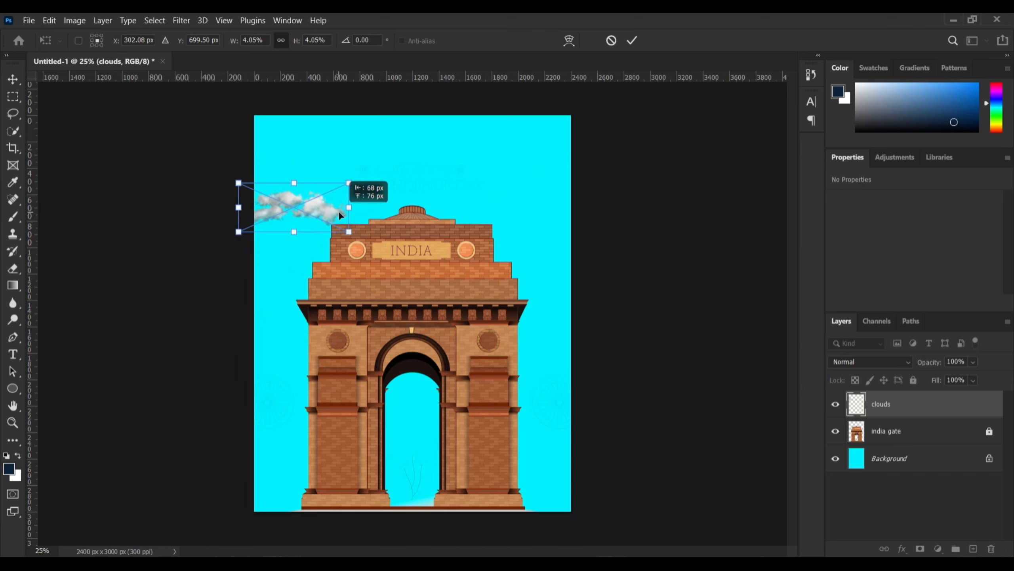
{"action": "key", "text": "Return"}
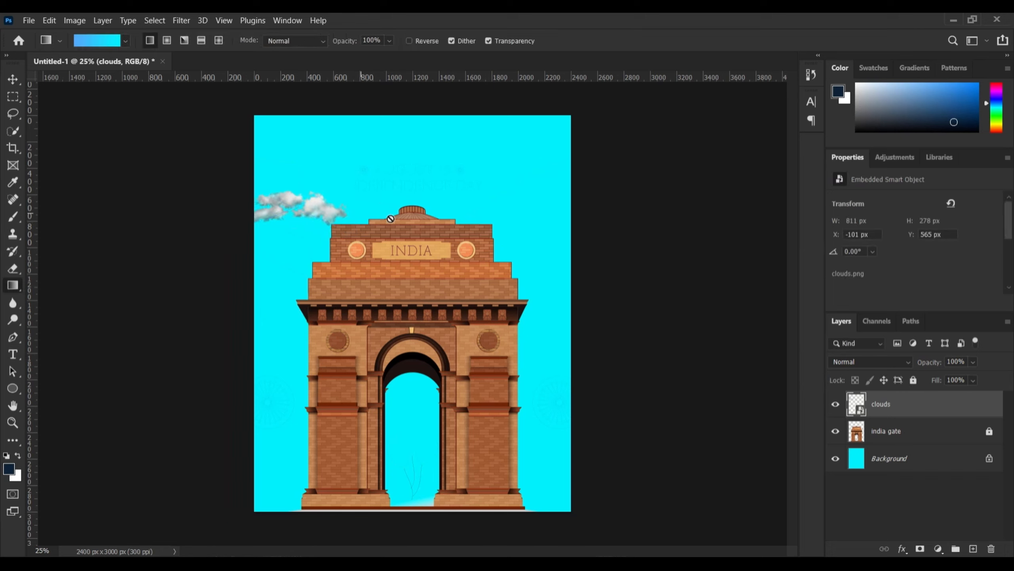
Rasterize the clouds layer and set its blend mode to Screen
{"action": "right_click", "coordinate": [874, 396]}
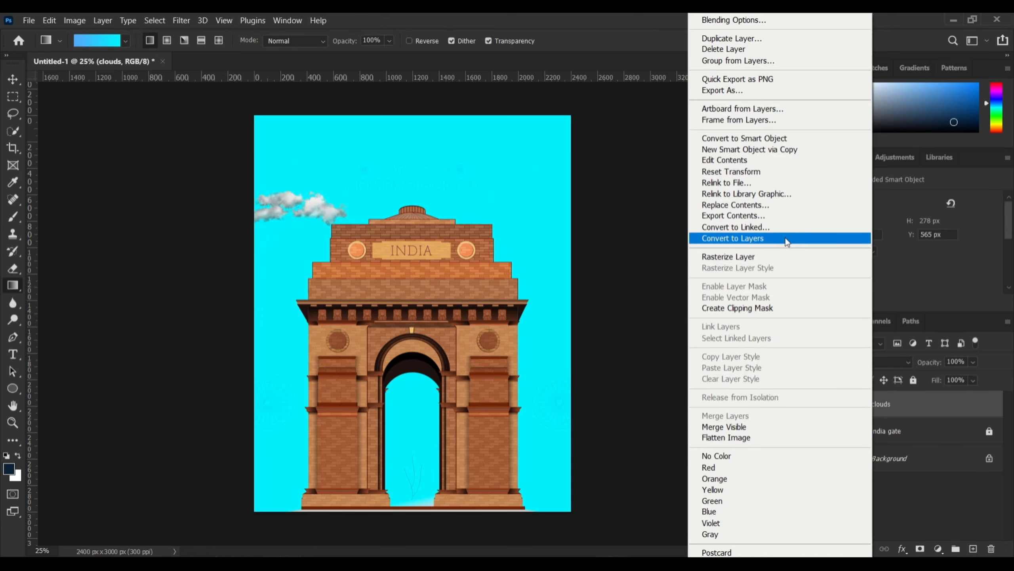
{"action": "left_click", "coordinate": [843, 256]}
{"action": "left_click", "coordinate": [851, 362]}
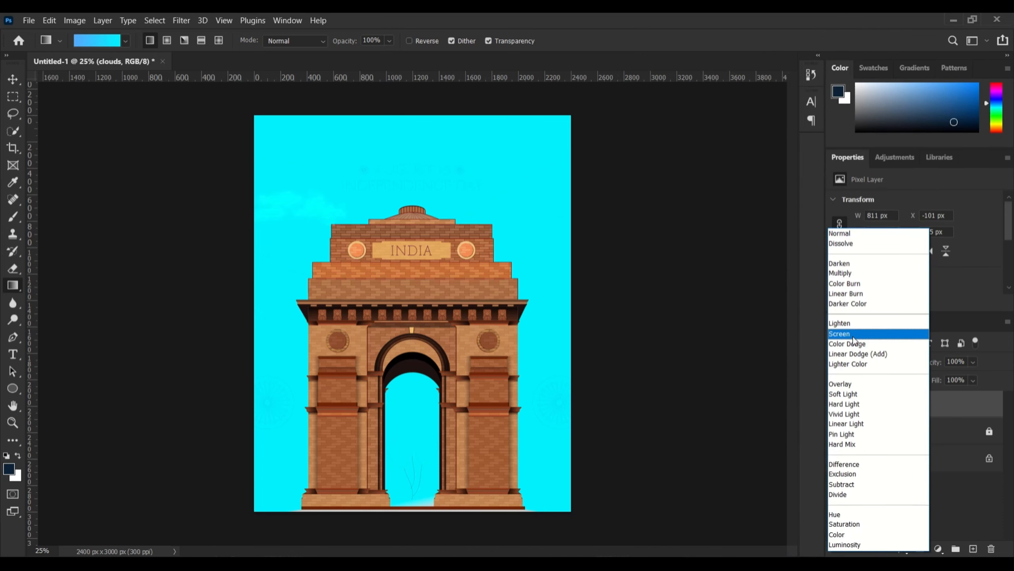
{"action": "left_click", "coordinate": [854, 332]}
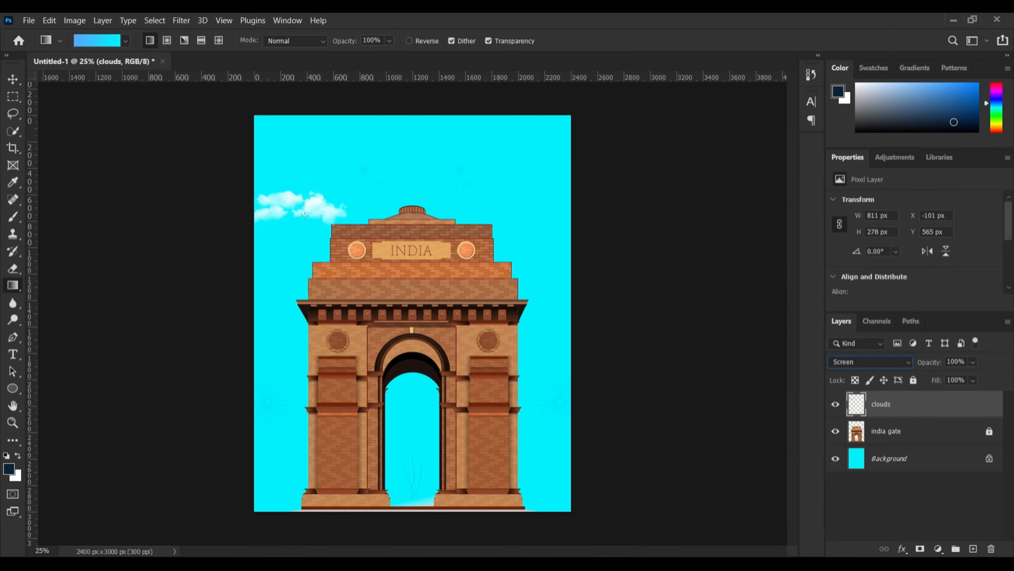
Nudge the clouds slightly left and down and enlarge them a little
{"action": "left_click", "coordinate": [13, 79]}
{"action": "left_click_drag", "start_coordinate": [323, 204], "coordinate": [348, 236]}
{"action": "key", "text": "ctrl+t"}
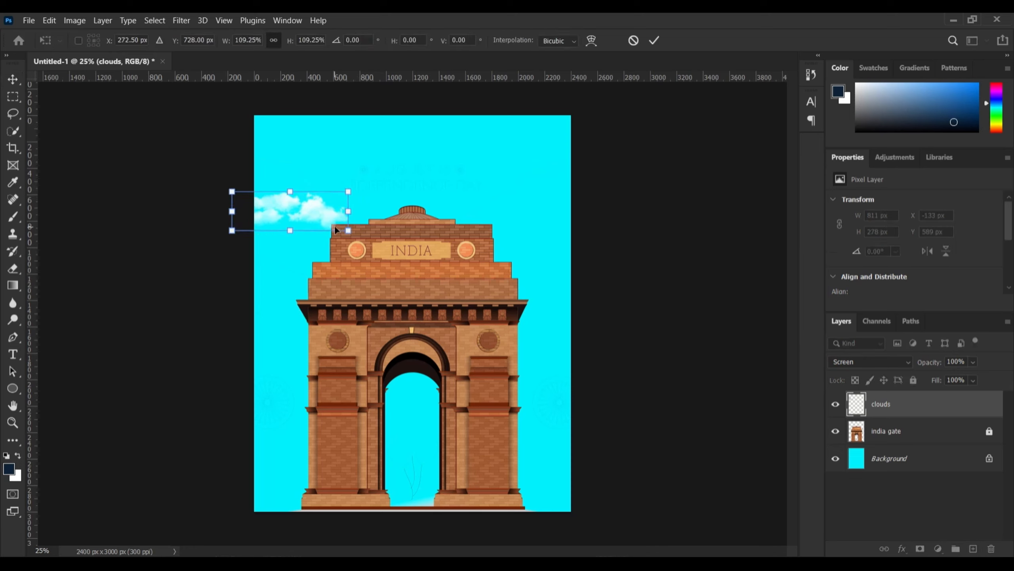
{"action": "key", "text": "Return"}
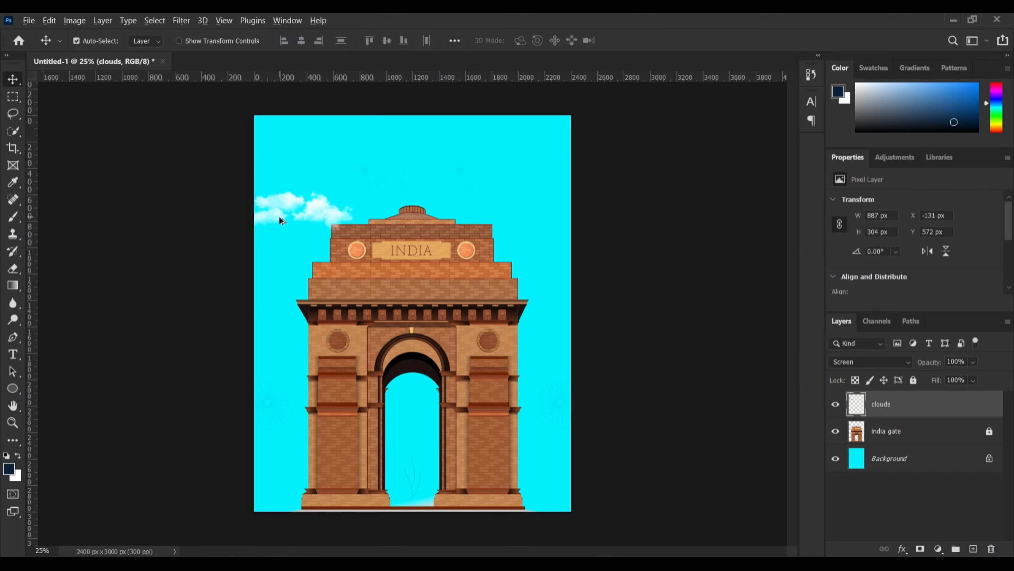
Alt-drag cloud copies to the top-right and higher near the top-left
{"action": "left_click_drag", "start_coordinate": [281, 219], "coordinate": [533, 210]}
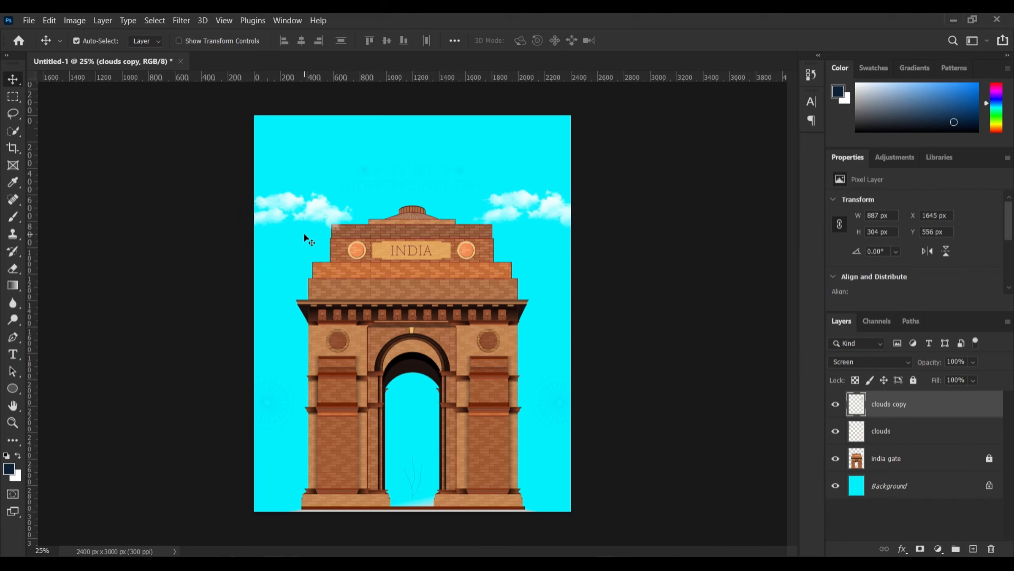
{"action": "left_click", "coordinate": [313, 213]}
{"action": "left_click_drag", "start_coordinate": [313, 213], "coordinate": [366, 201]}
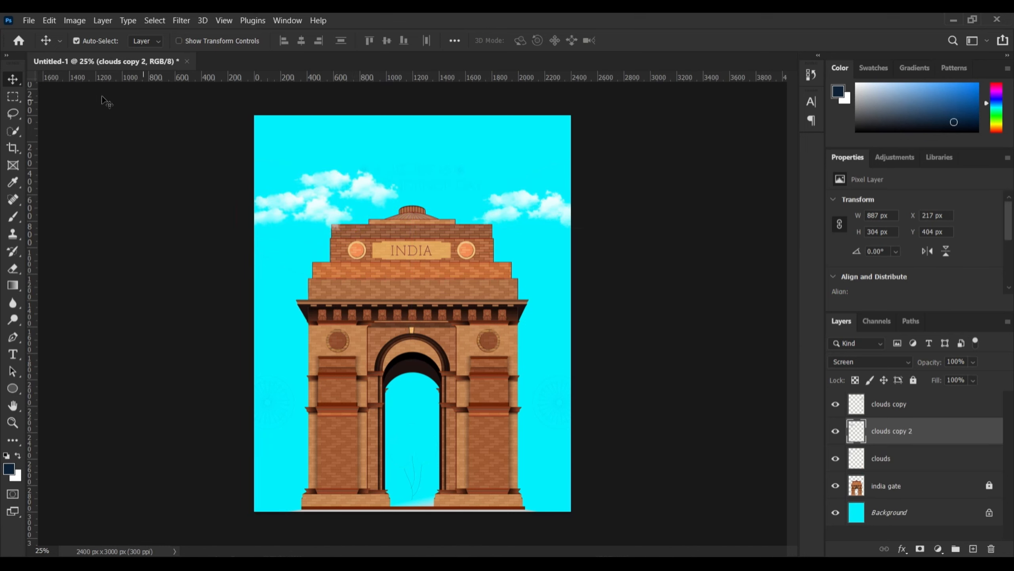
Place the 'india flag waving' image as an embedded layer
{"action": "left_click", "coordinate": [29, 21]}
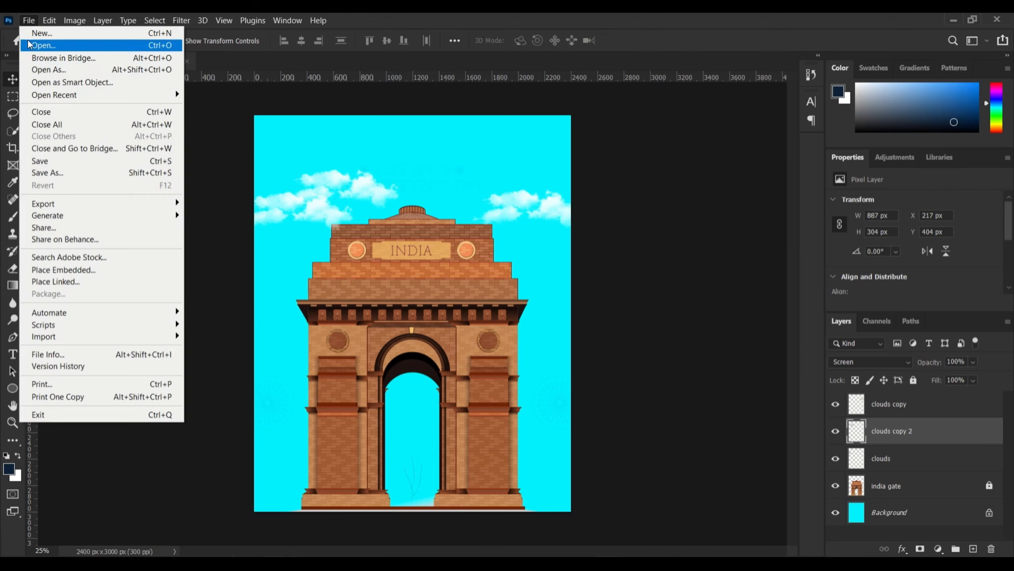
{"action": "left_click", "coordinate": [89, 275]}
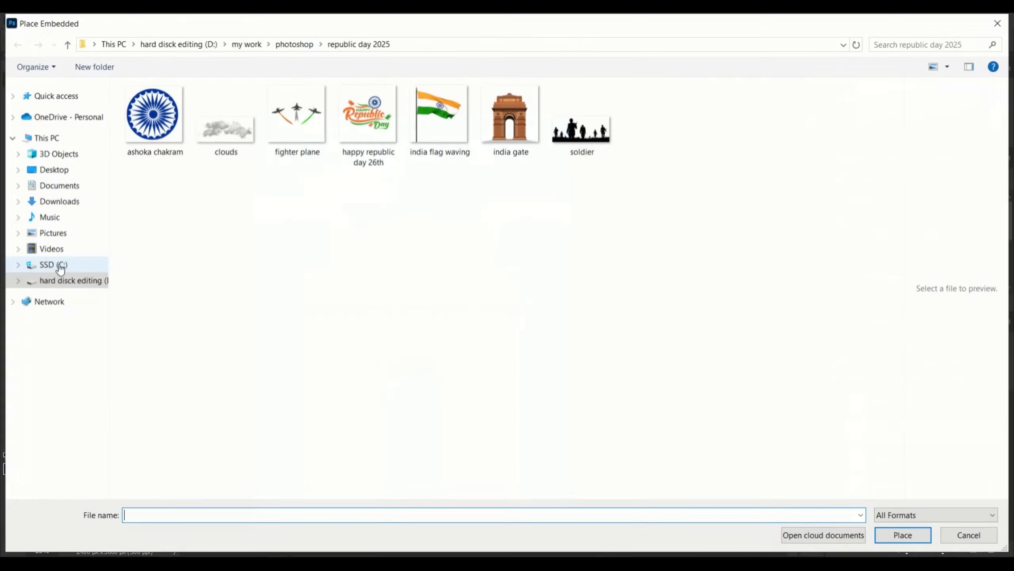
{"action": "left_click", "coordinate": [449, 137]}
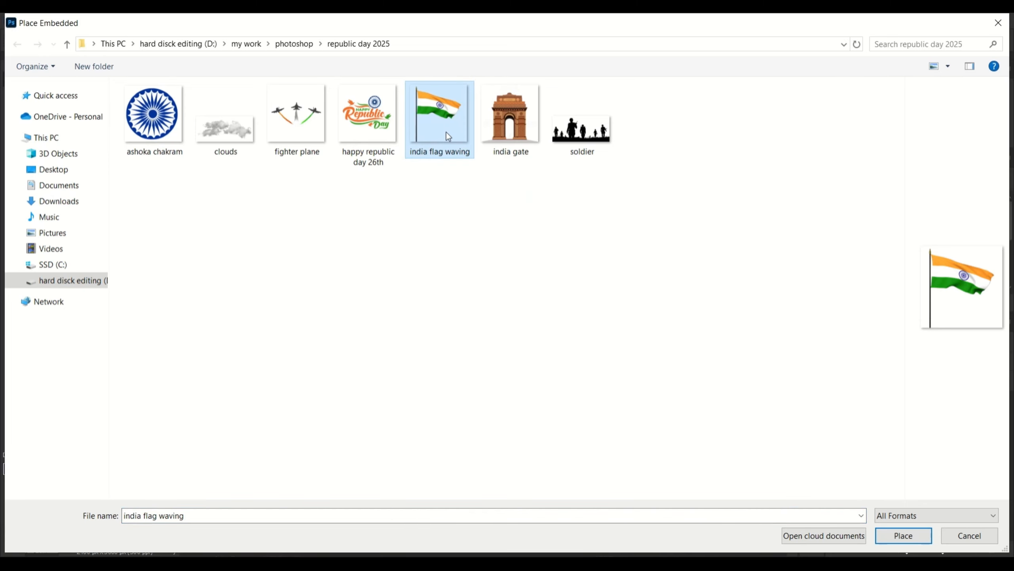
{"action": "double_click", "coordinate": [446, 131]}
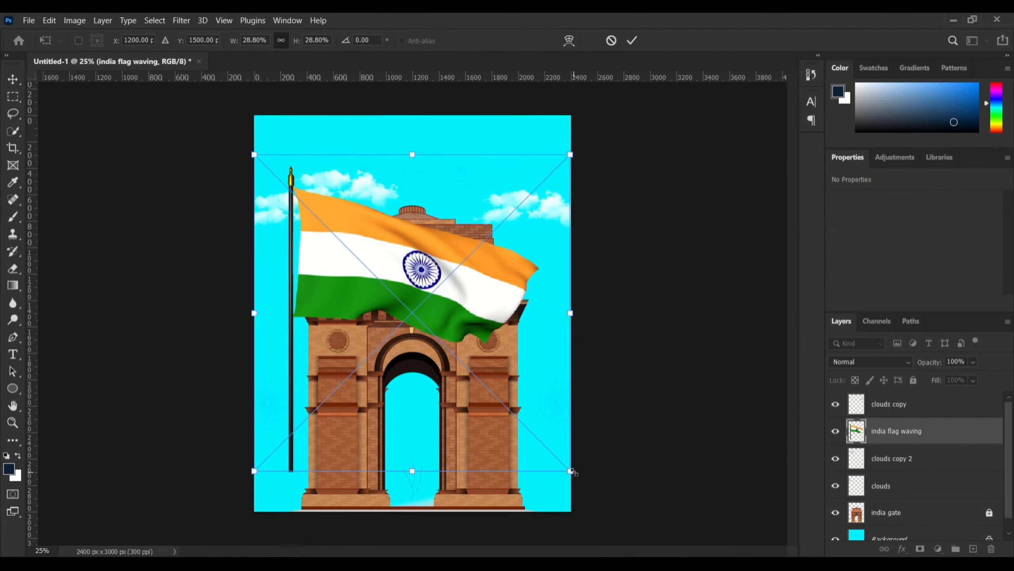
Shrink the flag to about 3.5% of its size
{"action": "left_click_drag", "start_coordinate": [571, 471], "coordinate": [417, 262]}
{"action": "key", "text": "ctrl+z"}
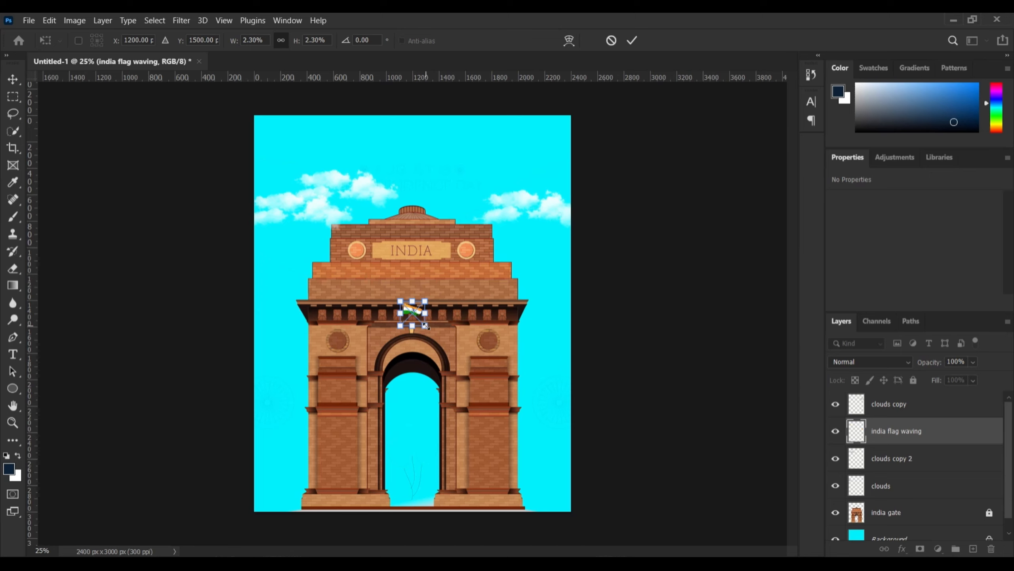
{"action": "left_click_drag", "start_coordinate": [426, 326], "coordinate": [432, 202]}
{"action": "key", "text": "Return"}
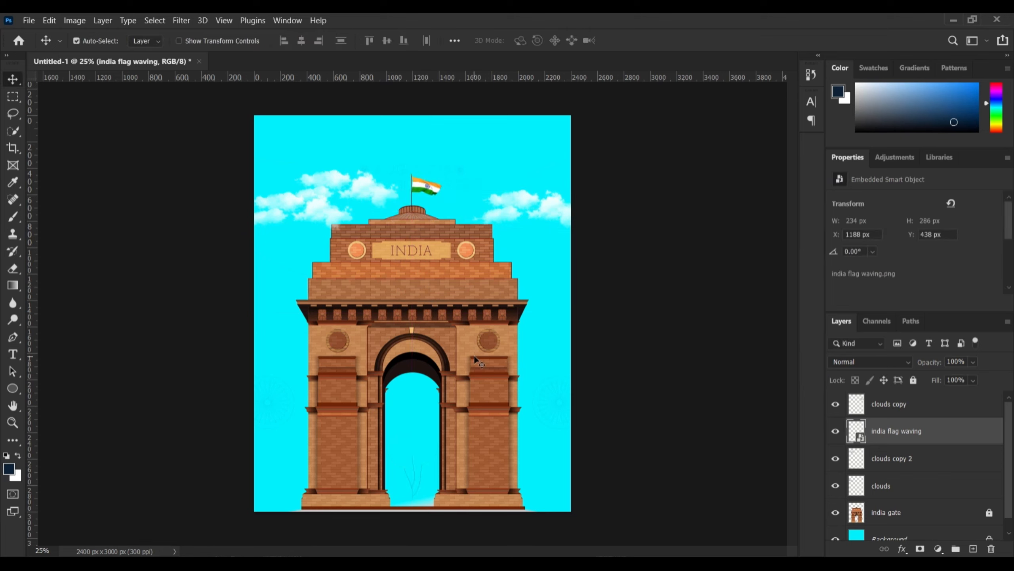
Move the flag layer below india gate and nudge the flag onto the gate top
{"action": "left_click_drag", "start_coordinate": [928, 433], "coordinate": [931, 524]}
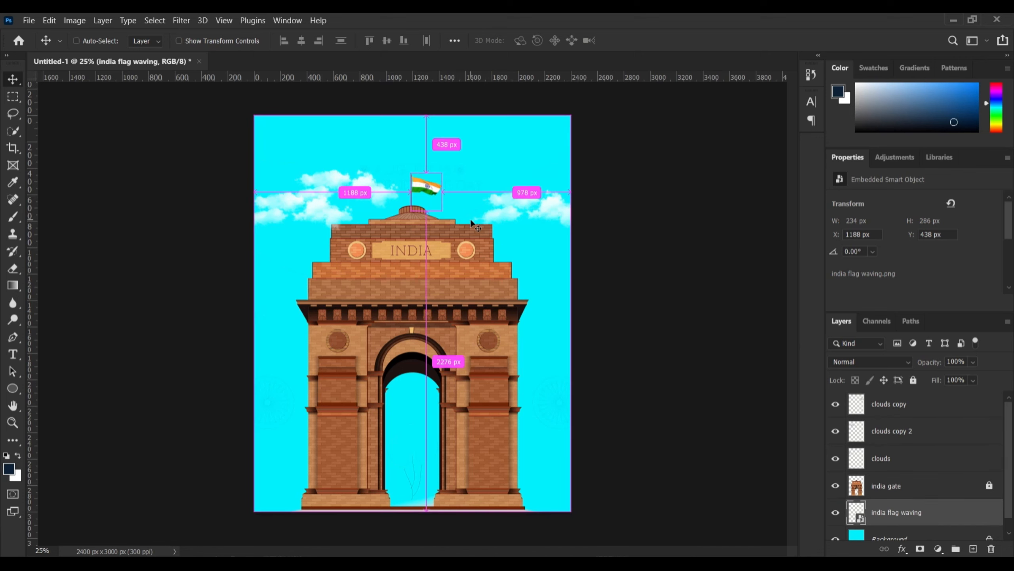
{"action": "key", "text": "ctrl+t"}
{"action": "left_click_drag", "start_coordinate": [426, 191], "coordinate": [425, 191]}
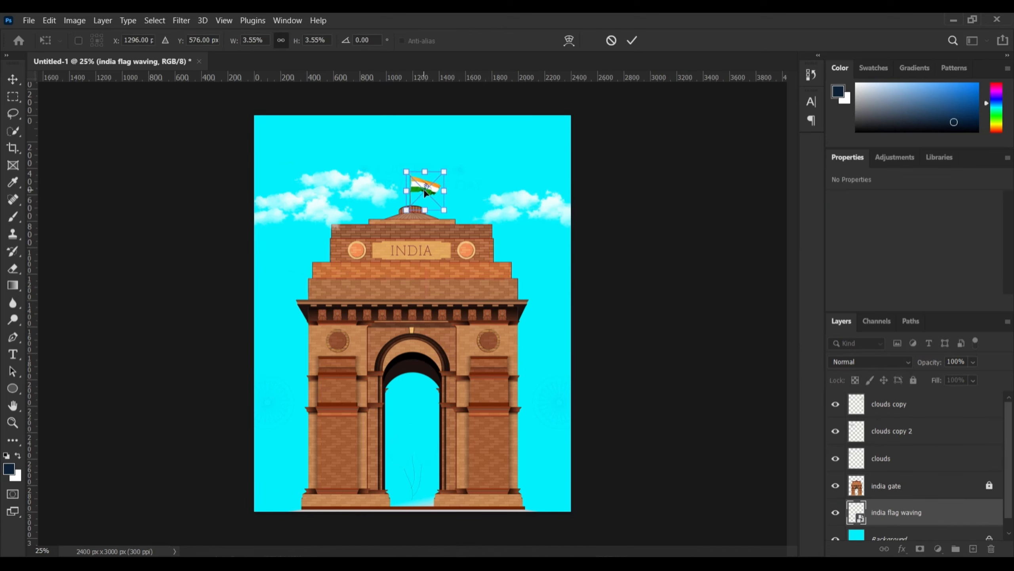
{"action": "key", "text": "Down"}
{"action": "key", "text": "Down"}
{"action": "key", "text": "Down"}
{"action": "key", "text": "Down"}
{"action": "key", "text": "Down"}
{"action": "key", "text": "Down"}
{"action": "key", "text": "Return"}
Add canvas-centre guides at Y 1500 px and X 1200 px
{"action": "left_click_drag", "start_coordinate": [413, 68], "coordinate": [412, 156]}
{"action": "left_click_drag", "start_coordinate": [307, 150], "coordinate": [301, 60]}
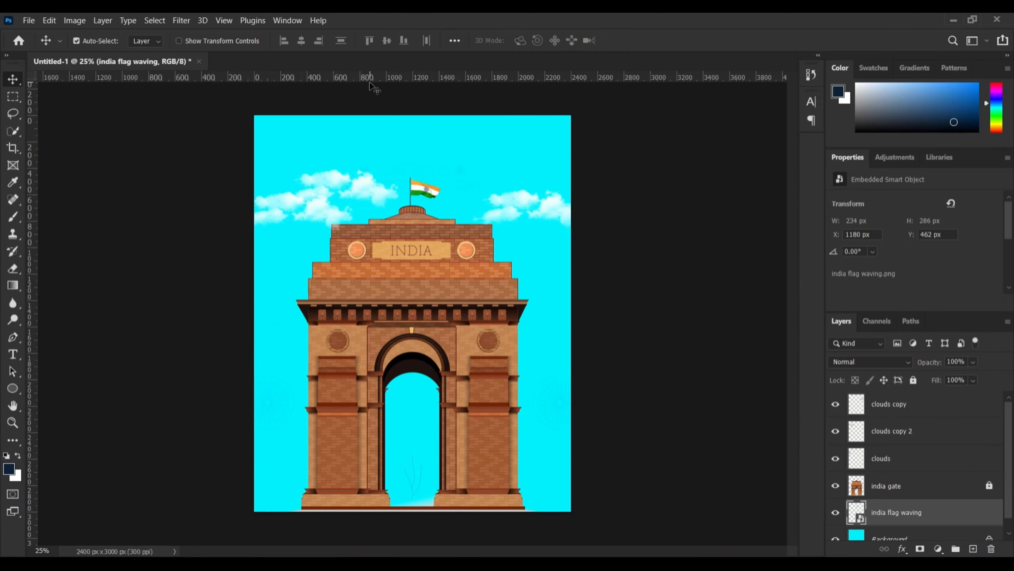
{"action": "left_click_drag", "start_coordinate": [414, 78], "coordinate": [413, 313]}
{"action": "left_click_drag", "start_coordinate": [29, 185], "coordinate": [427, 196]}
Place the 'ashoka chakram' image large over the India Gate as the top layer
{"action": "left_click", "coordinate": [675, 236]}
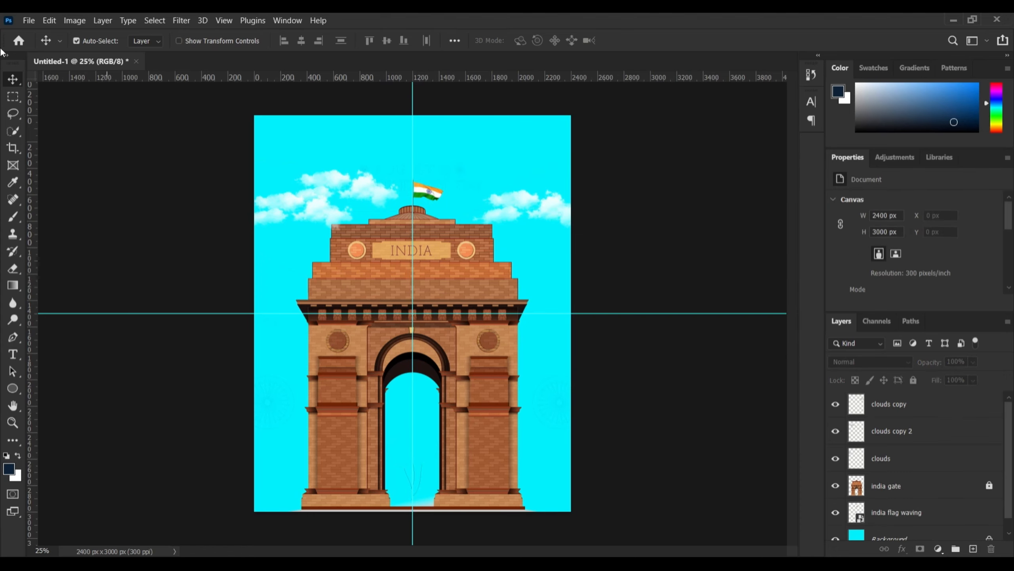
{"action": "left_click", "coordinate": [29, 20]}
{"action": "left_click", "coordinate": [67, 270]}
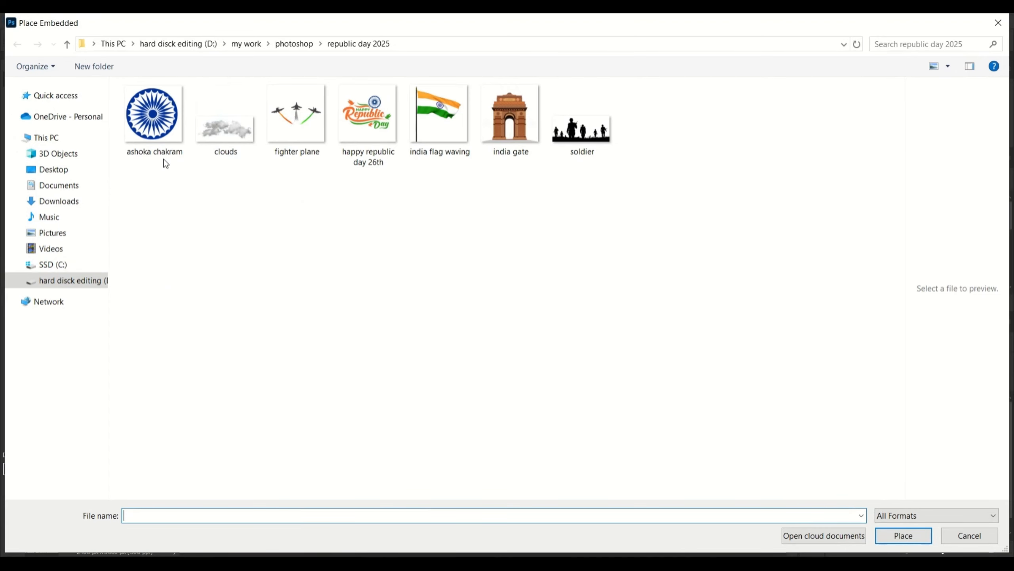
{"action": "double_click", "coordinate": [156, 132]}
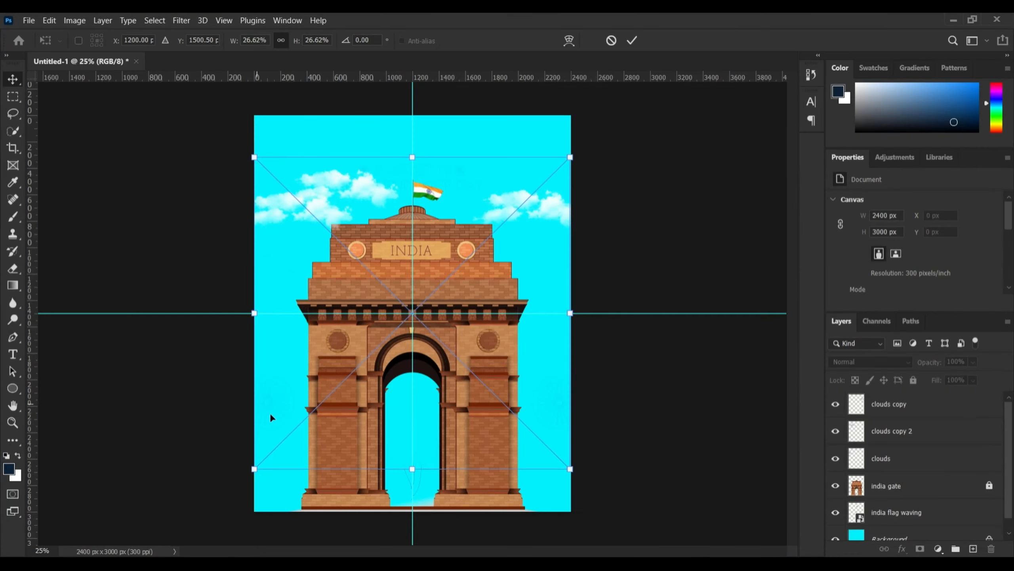
{"action": "key", "text": "Return"}
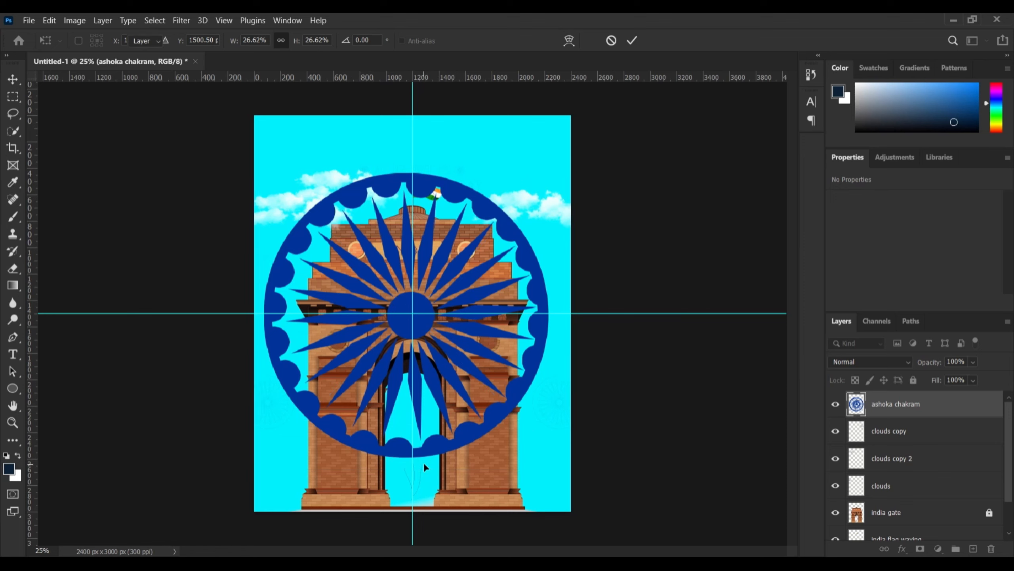
{"action": "right_click", "coordinate": [899, 405]}
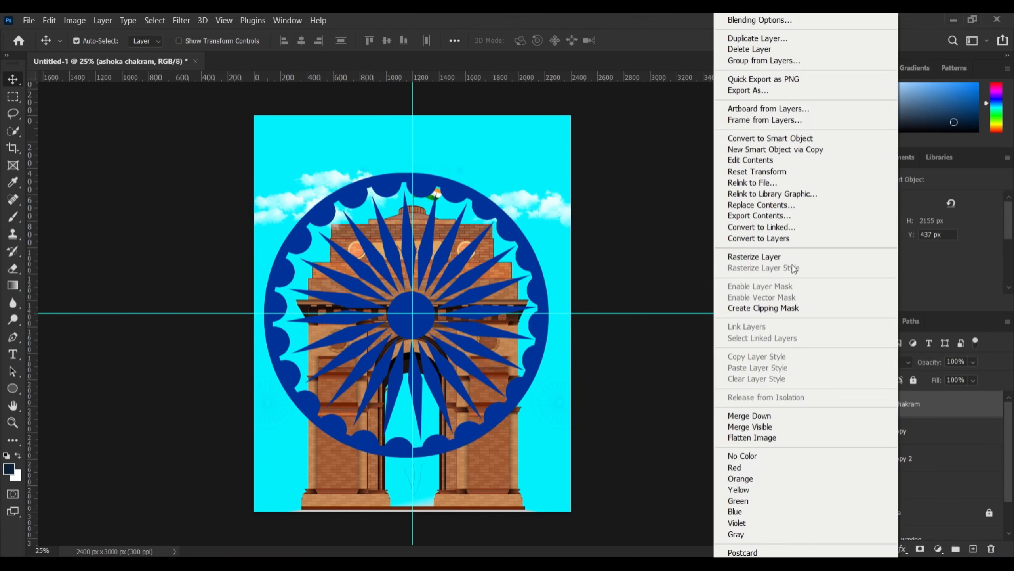
Rasterize the chakram layer and set its blend mode to Overlay
{"action": "left_click", "coordinate": [793, 258]}
{"action": "left_click", "coordinate": [871, 362]}
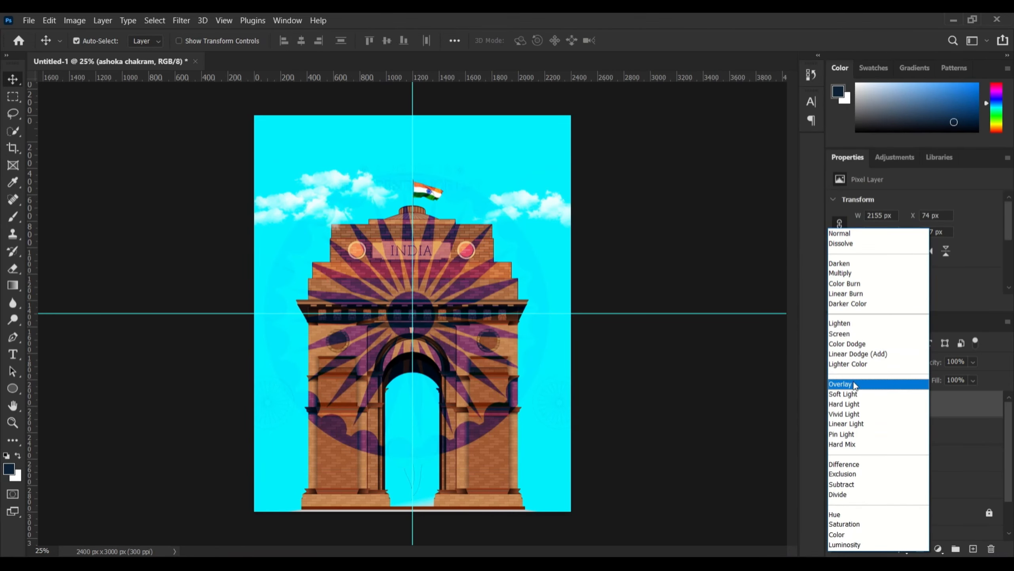
{"action": "left_click", "coordinate": [847, 385]}
Move the chakram layer beneath india gate, shift it up, and duplicate it
{"action": "left_click_drag", "start_coordinate": [903, 414], "coordinate": [895, 520]}
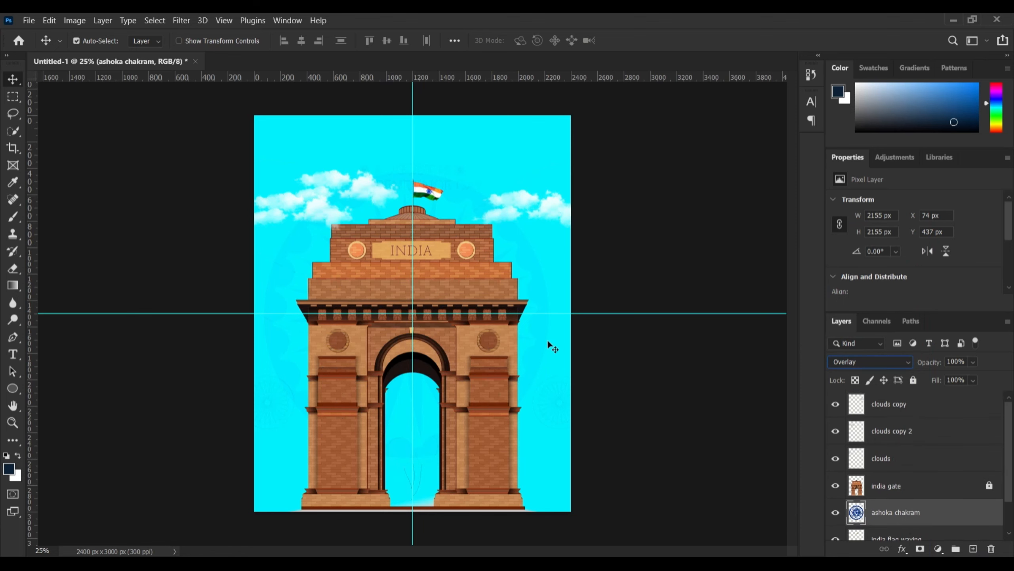
{"action": "mouse_move", "coordinate": [538, 342]}
{"action": "left_mouse_down"}
{"action": "mouse_move", "coordinate": [543, 304]}
{"action": "mouse_move", "coordinate": [547, 332]}
{"action": "left_mouse_up"}
{"action": "left_click", "coordinate": [878, 361]}
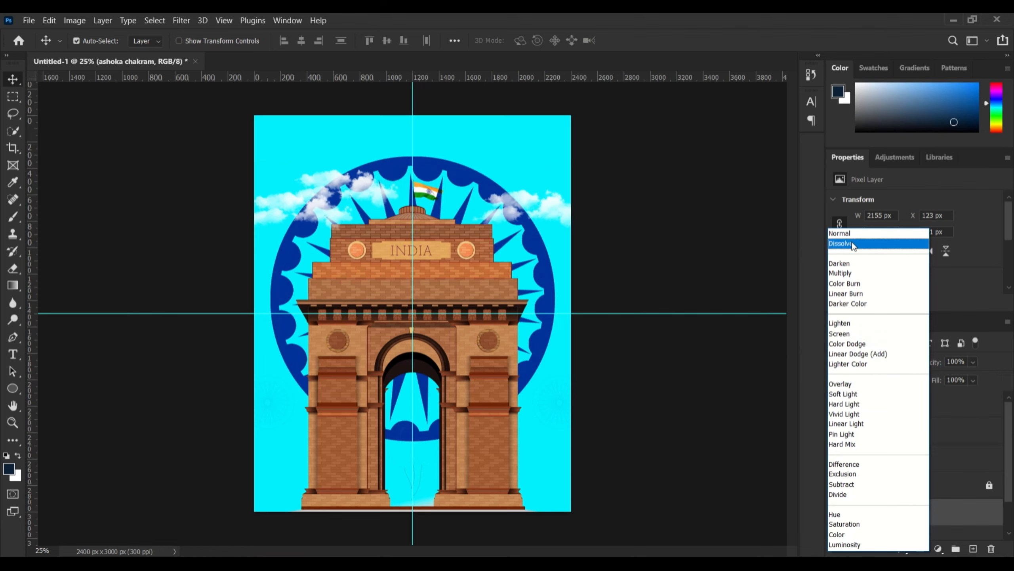
{"action": "left_click", "coordinate": [843, 384]}
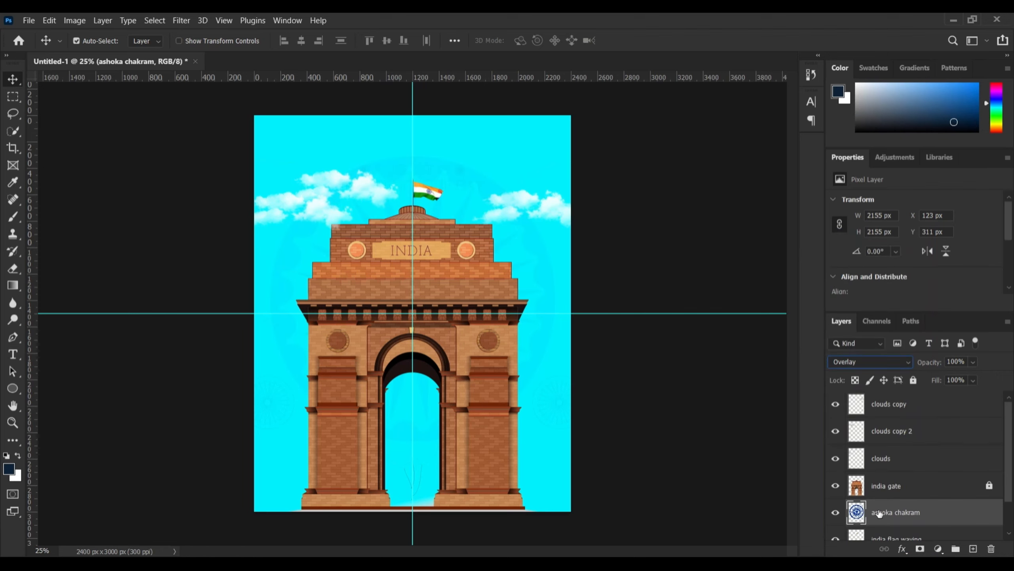
{"action": "key", "text": "ctrl+j"}
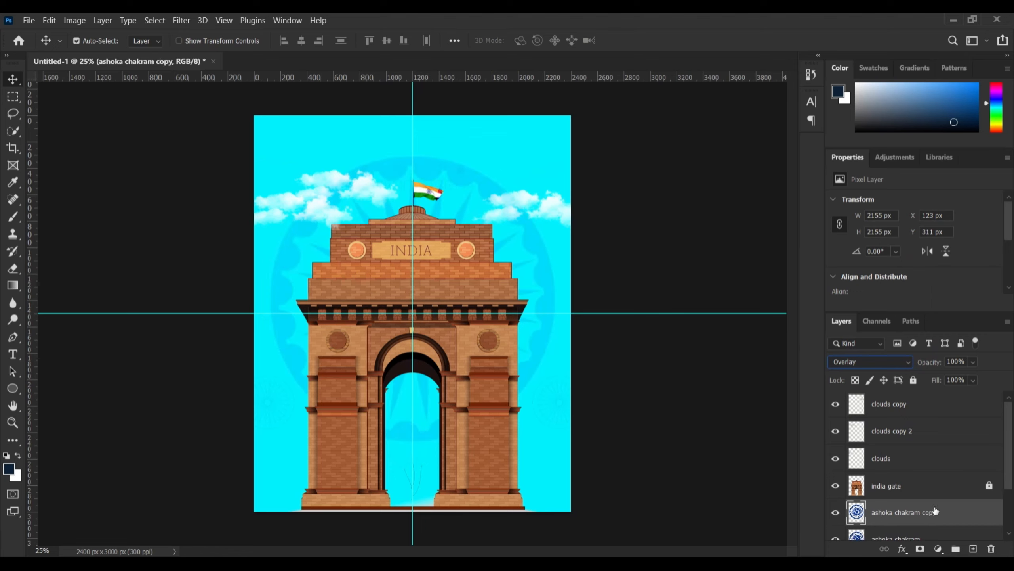
Try merging the two chakram layers, then undo to keep them separate
{"action": "scroll", "coordinate": [907, 528], "scroll_direction": "down", "scroll_amount": 1}
{"action": "left_click", "coordinate": [906, 516], "text": "shift"}
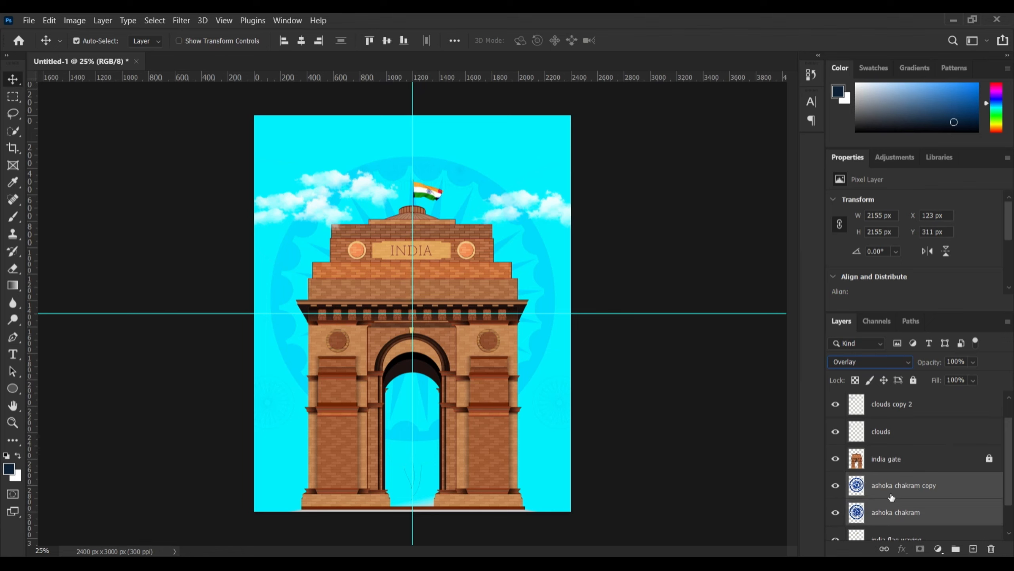
{"action": "key", "text": "ctrl+e"}
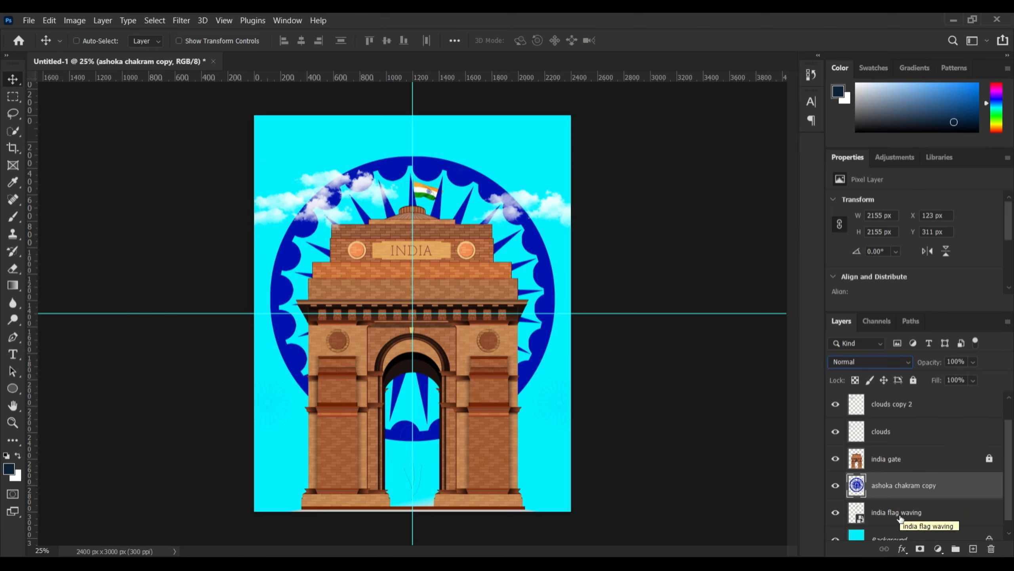
{"action": "key", "text": "ctrl+z"}
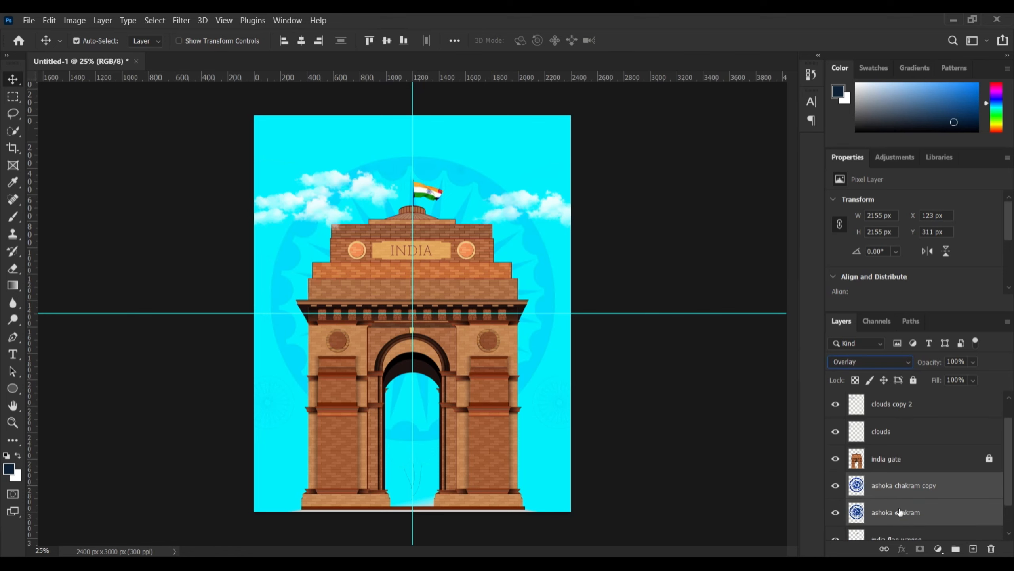
{"action": "key", "text": "ctrl+e"}
{"action": "left_click", "coordinate": [891, 360]}
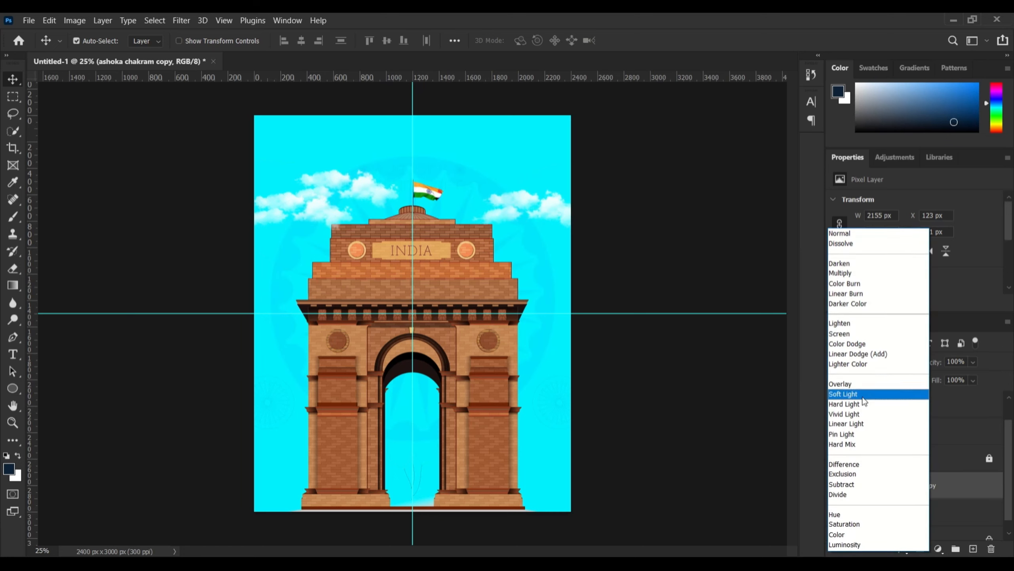
{"action": "left_click", "coordinate": [862, 386]}
{"action": "key", "text": "ctrl+z"}
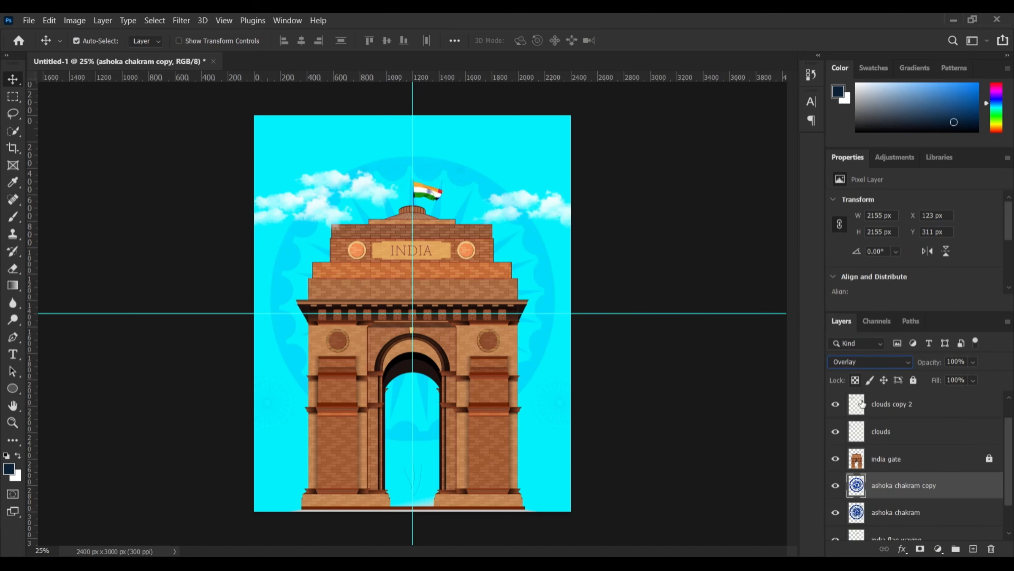
{"action": "left_click", "coordinate": [736, 457]}
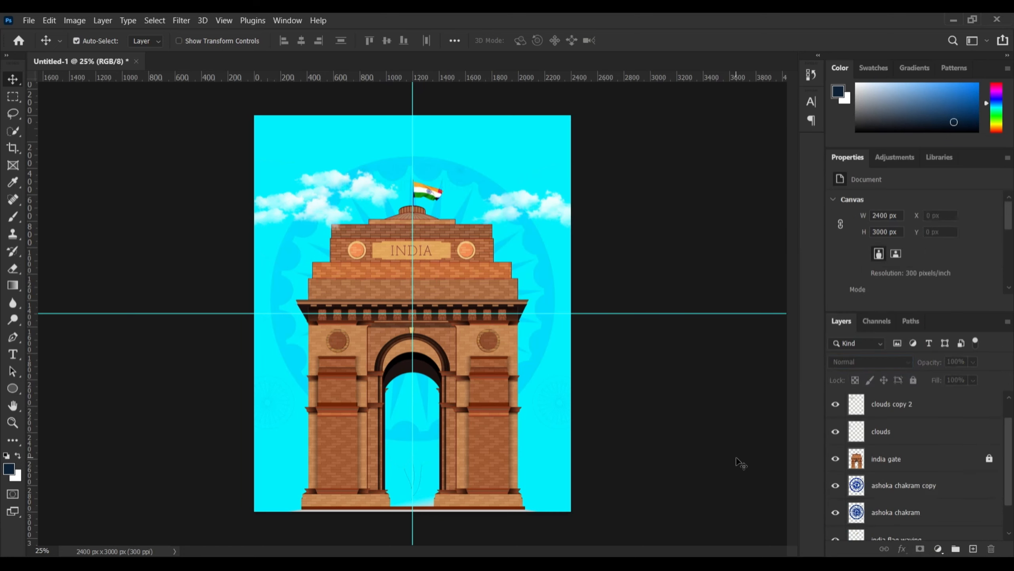
Select both ashoka chakram layers and lock them completely
{"action": "scroll", "coordinate": [958, 460], "scroll_direction": "down", "scroll_amount": 2}
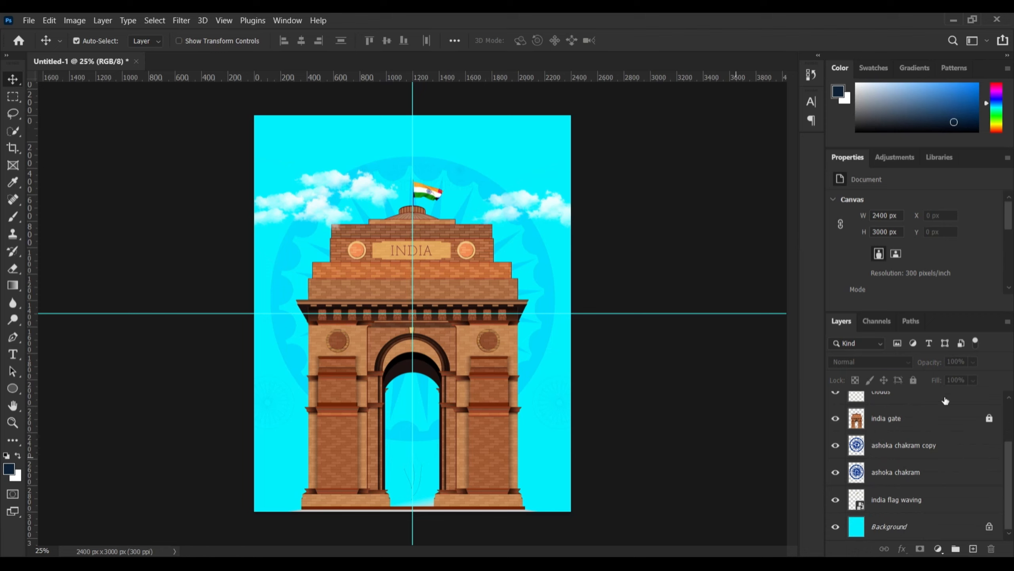
{"action": "left_click", "coordinate": [926, 454]}
{"action": "left_click", "coordinate": [931, 472], "text": "shift"}
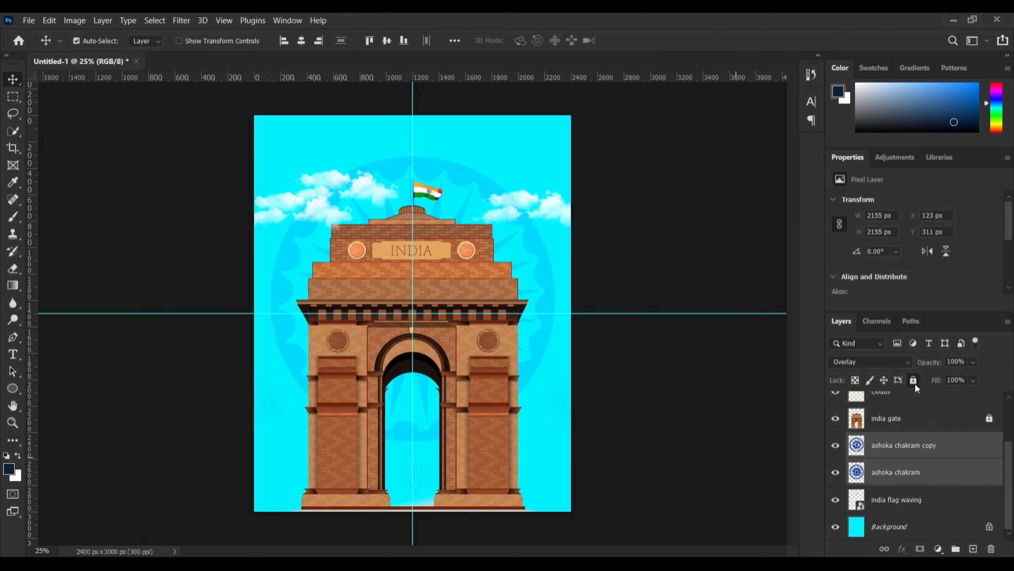
{"action": "left_click", "coordinate": [913, 380]}
{"action": "left_click", "coordinate": [964, 475]}
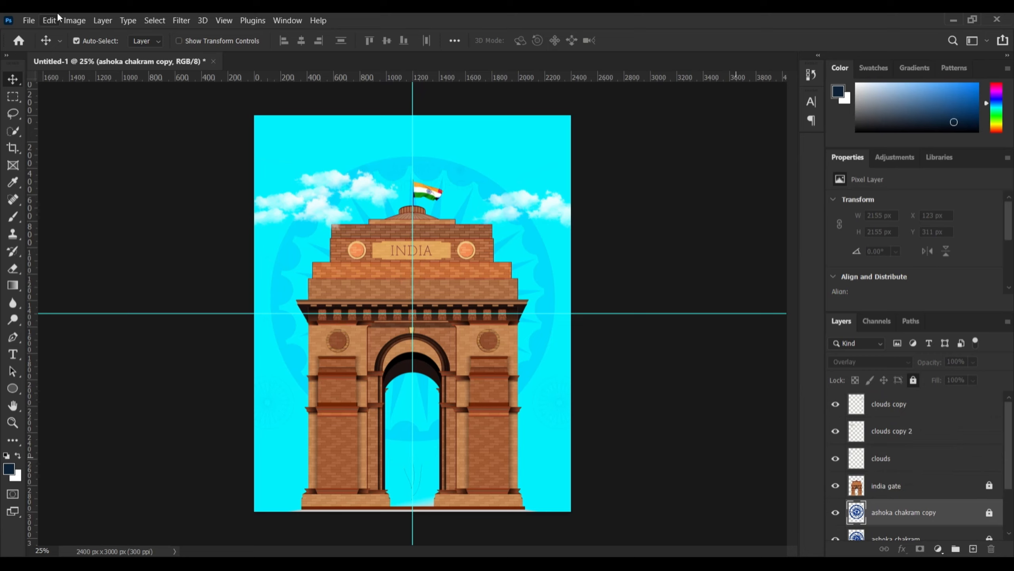
Place the 'fighter plane' image as an embedded layer above the clouds copy
{"action": "left_click", "coordinate": [873, 403]}
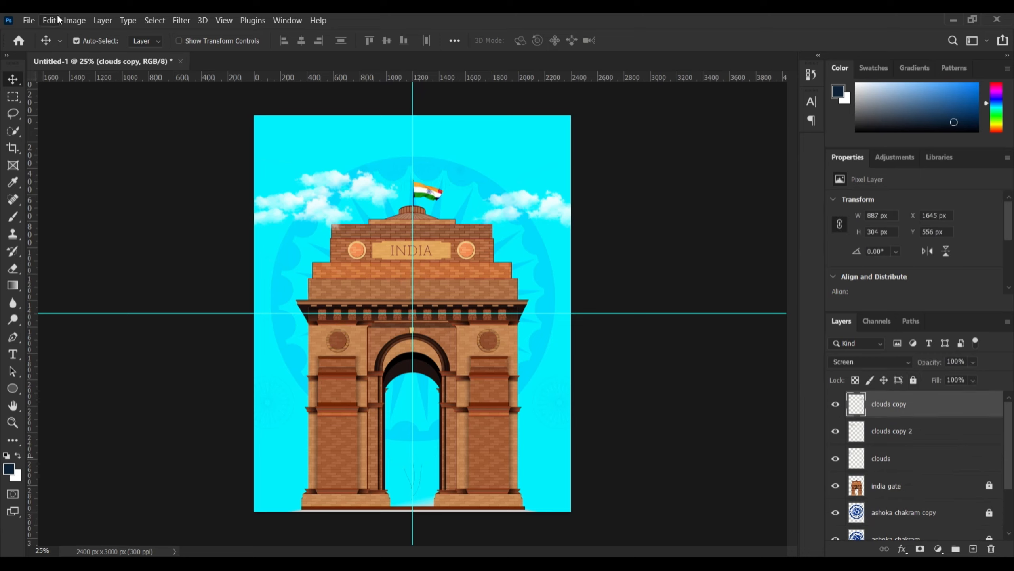
{"action": "left_click", "coordinate": [29, 20]}
{"action": "left_click", "coordinate": [56, 270]}
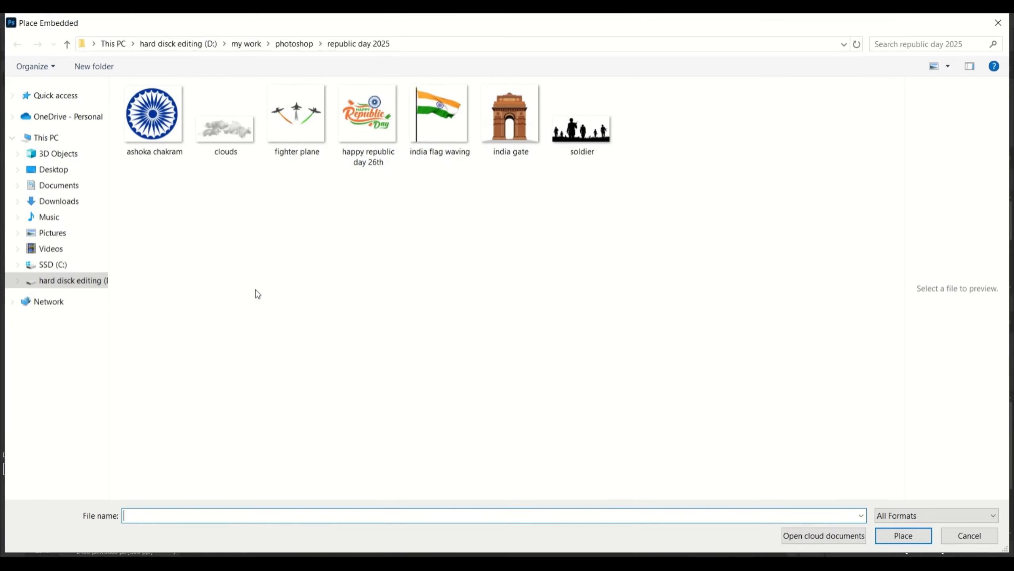
{"action": "double_click", "coordinate": [304, 136]}
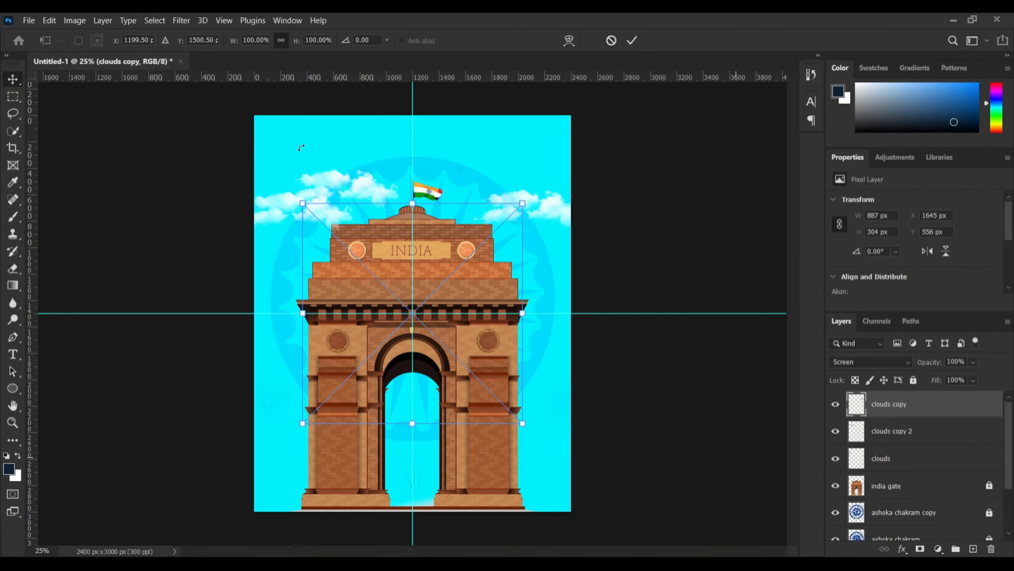
Move the planes top-left, scale to ~50%, rotate about -22°, and copy them top-right
{"action": "left_click_drag", "start_coordinate": [457, 355], "coordinate": [401, 232]}
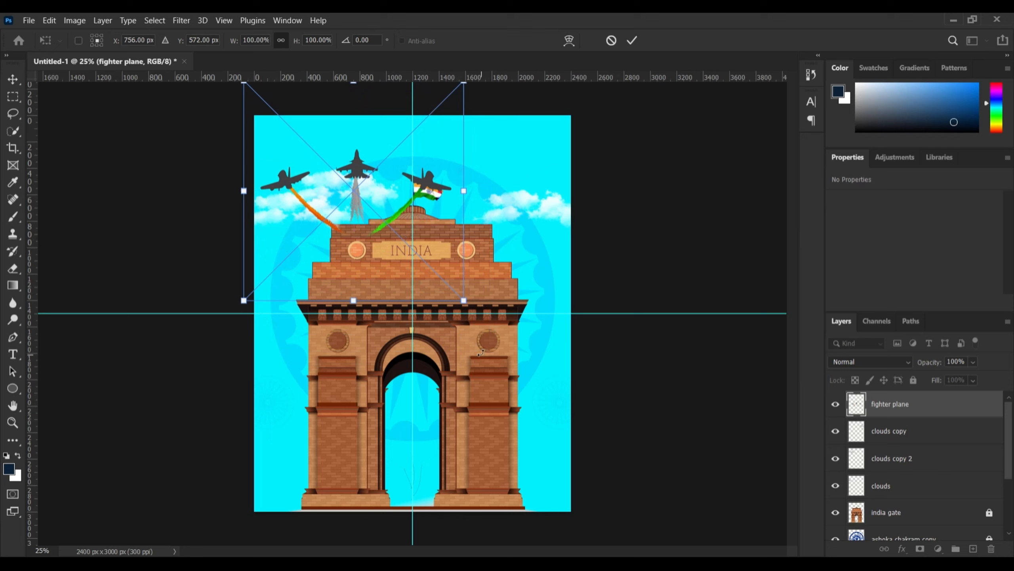
{"action": "left_click_drag", "start_coordinate": [465, 330], "coordinate": [357, 176]}
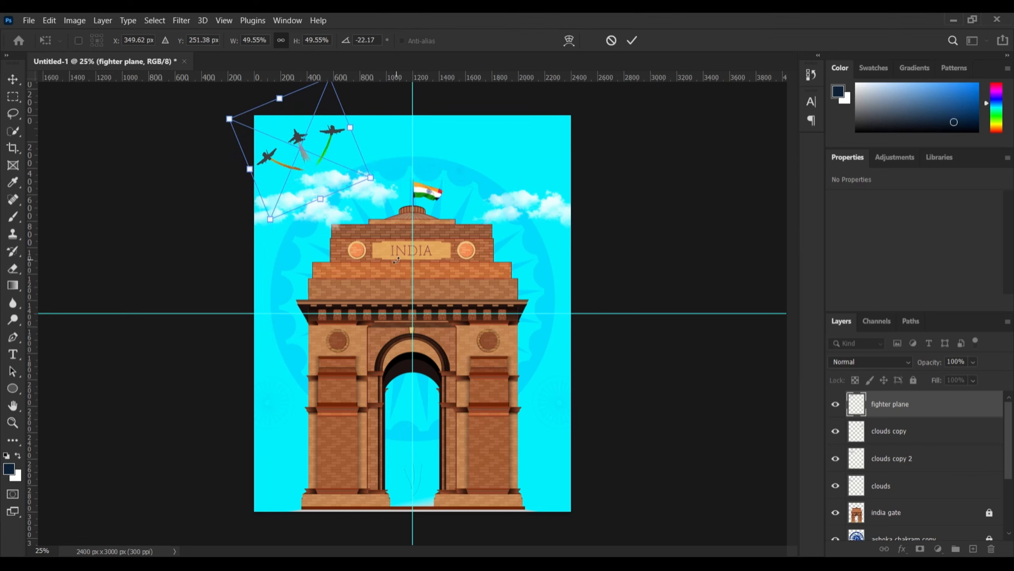
{"action": "key", "text": "Return"}
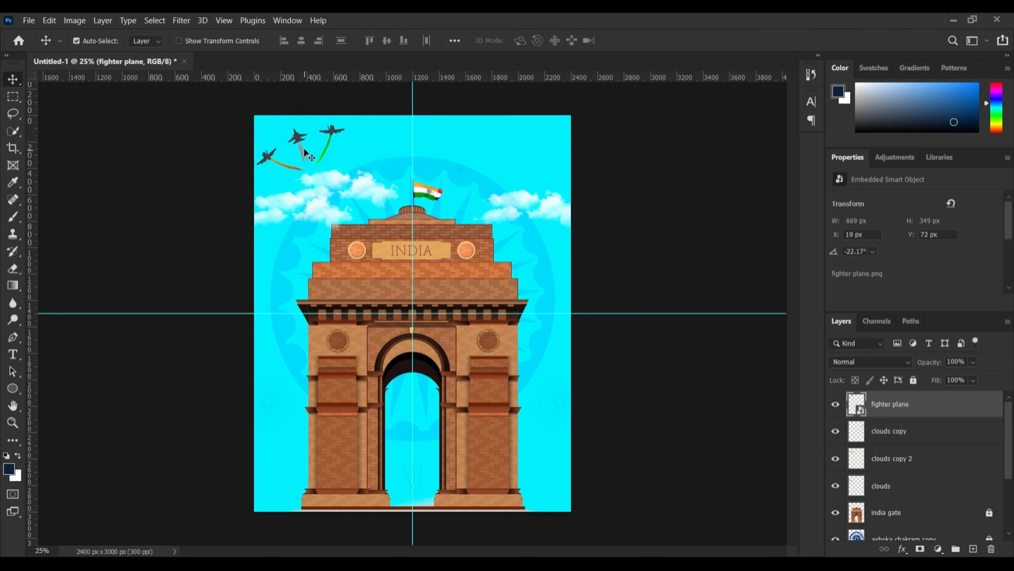
{"action": "left_click_drag", "start_coordinate": [304, 151], "coordinate": [528, 146]}
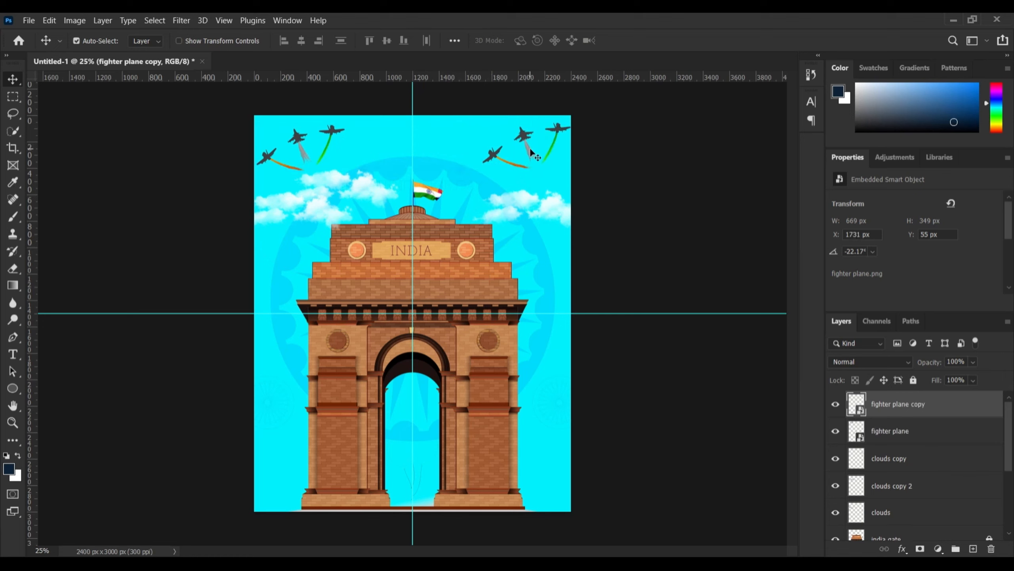
Flip the copied fighter planes horizontally
{"action": "right_click", "coordinate": [531, 149]}
{"action": "key", "text": "Escape"}
{"action": "key", "text": "ctrl+t"}
{"action": "right_click", "coordinate": [530, 149]}
{"action": "left_click", "coordinate": [568, 352]}
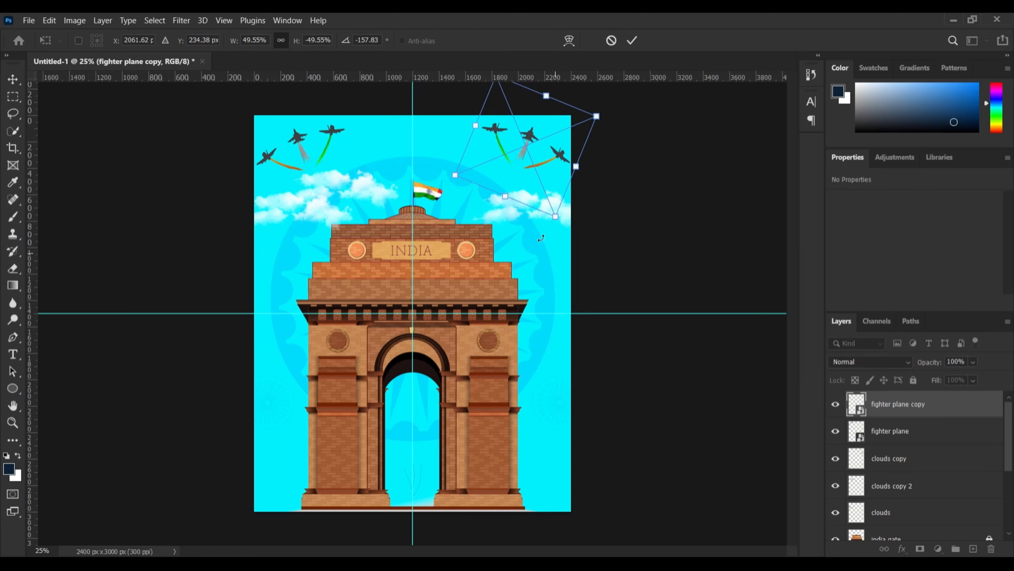
Position the mirrored plane copy in the top-right corner and apply it
{"action": "left_click_drag", "start_coordinate": [531, 194], "coordinate": [526, 193]}
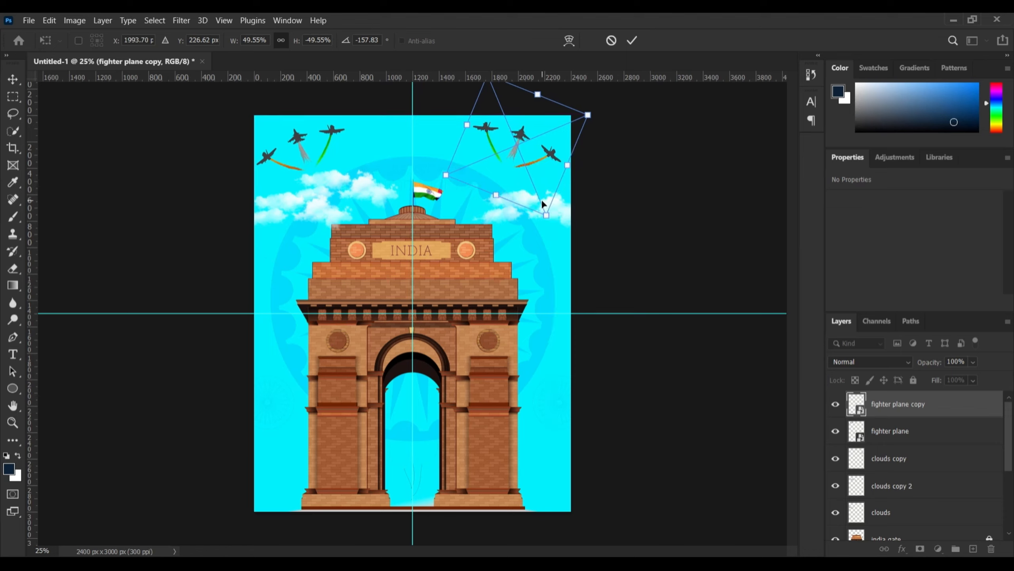
{"action": "key", "text": "Right"}
{"action": "key", "text": "Right"}
{"action": "key", "text": "Right"}
{"action": "key", "text": "Right"}
{"action": "key", "text": "Right"}
{"action": "key", "text": "Right"}
{"action": "key", "text": "Right"}
{"action": "key", "text": "Right"}
{"action": "key", "text": "Right"}
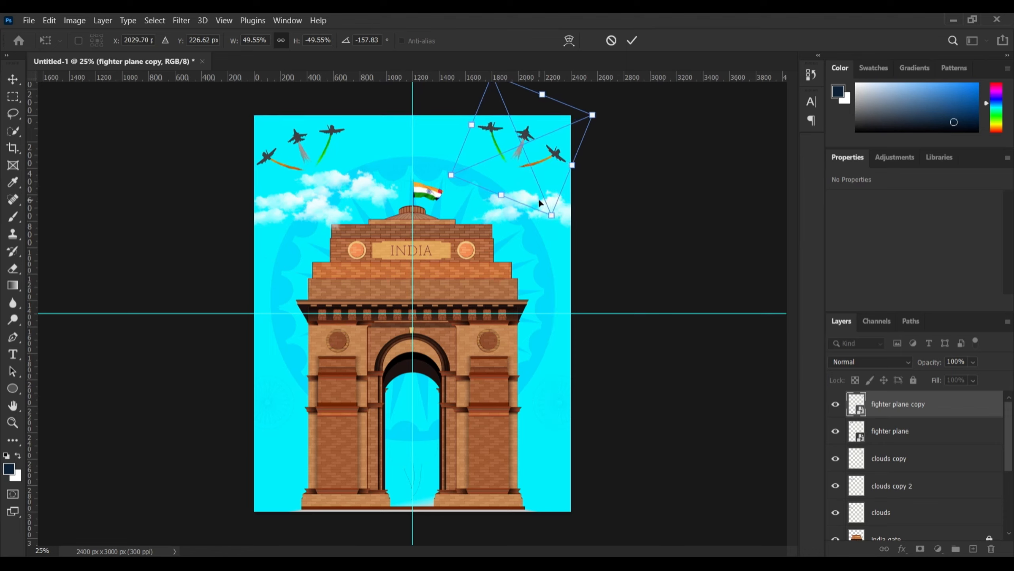
{"action": "key", "text": "Right"}
{"action": "key", "text": "Right"}
{"action": "key", "text": "Right"}
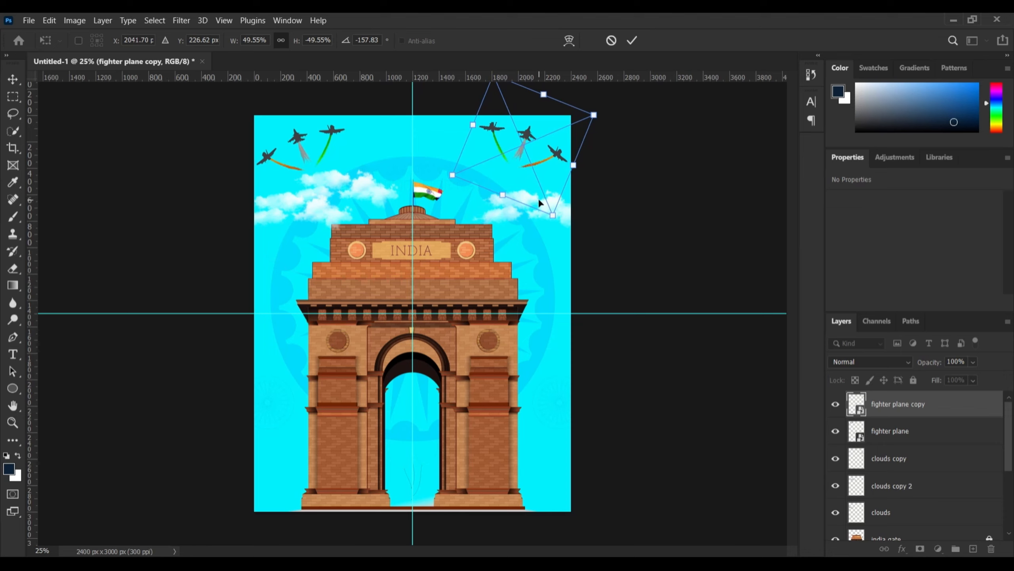
{"action": "key", "text": "Right"}
{"action": "key", "text": "Down"}
{"action": "key", "text": "Down"}
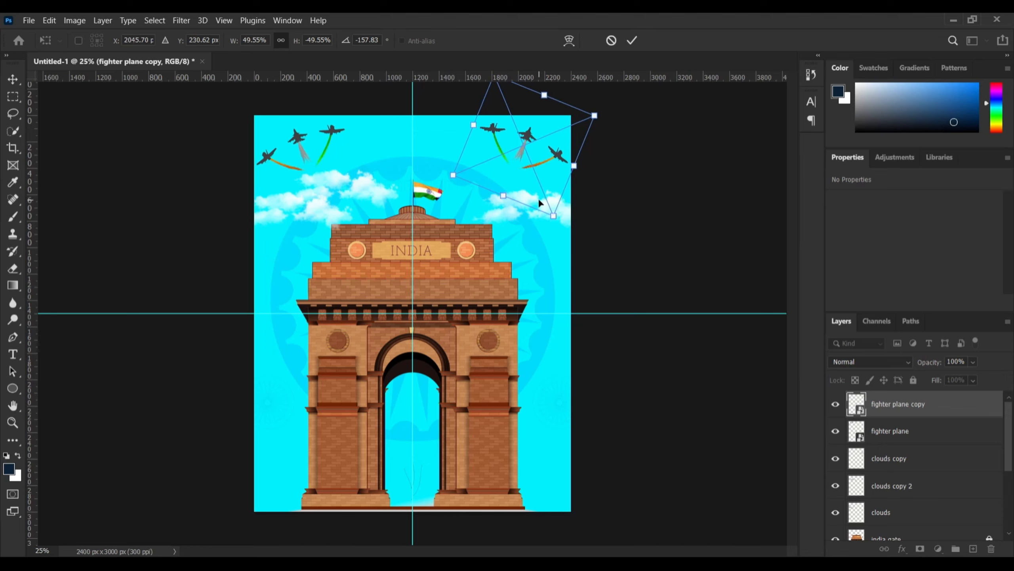
{"action": "key", "text": "Return"}
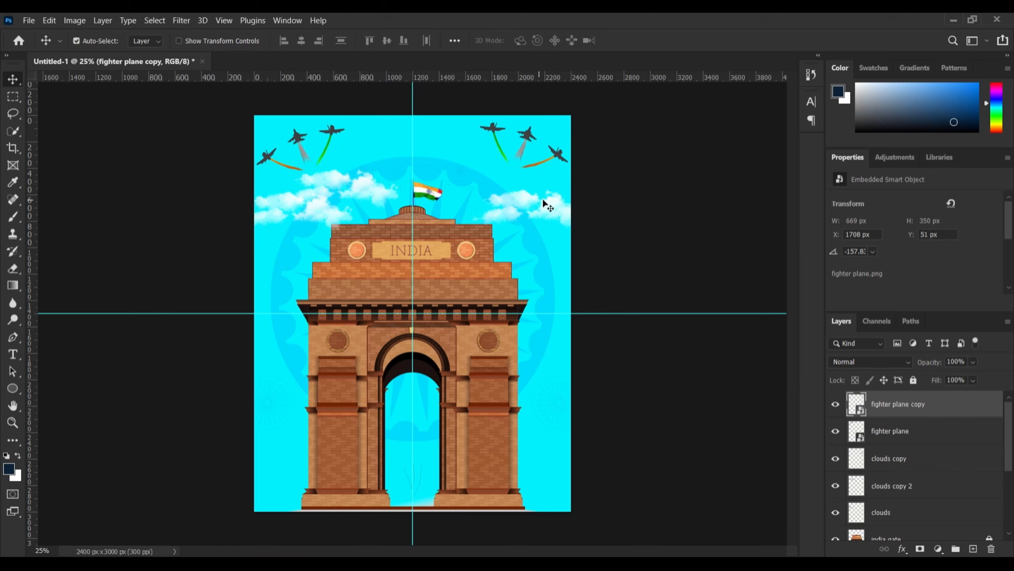
Rasterize both fighter plane layers together
{"action": "left_click", "coordinate": [891, 436], "text": "ctrl"}
{"action": "right_click", "coordinate": [891, 430]}
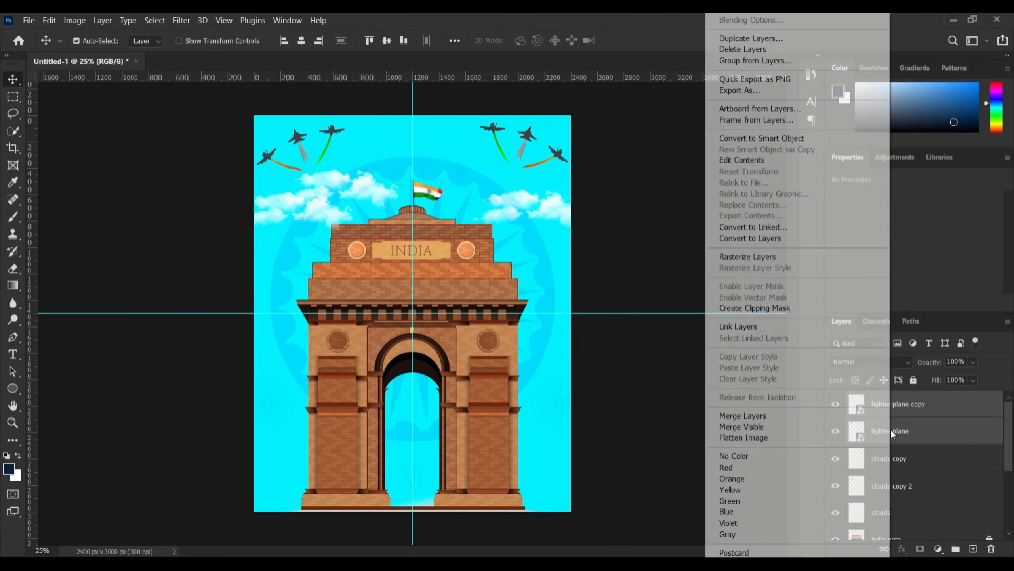
{"action": "left_click", "coordinate": [748, 255]}
{"action": "left_click", "coordinate": [785, 448]}
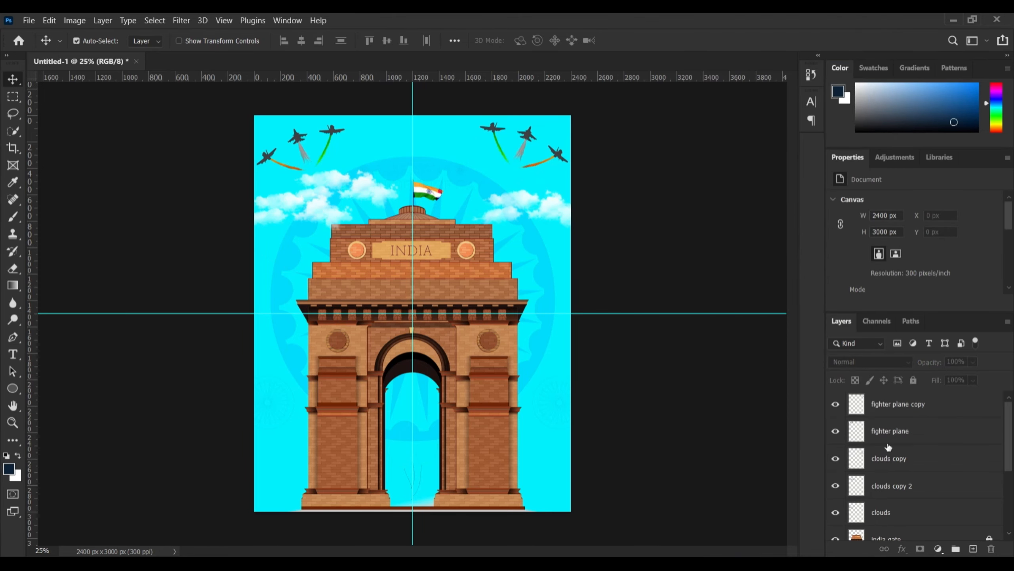
Lock the fighter plane and cloud layers, then clear the selection
{"action": "left_click", "coordinate": [901, 405]}
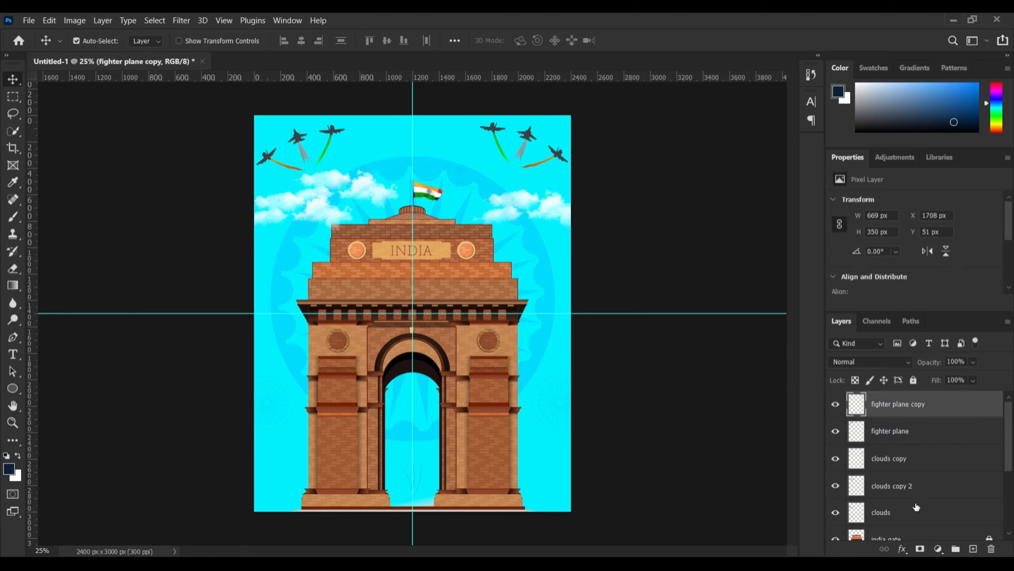
{"action": "scroll", "coordinate": [904, 435], "scroll_direction": "down", "scroll_amount": 2}
{"action": "left_click", "coordinate": [906, 464], "text": "shift"}
{"action": "scroll", "coordinate": [907, 465], "scroll_direction": "up", "scroll_amount": 2}
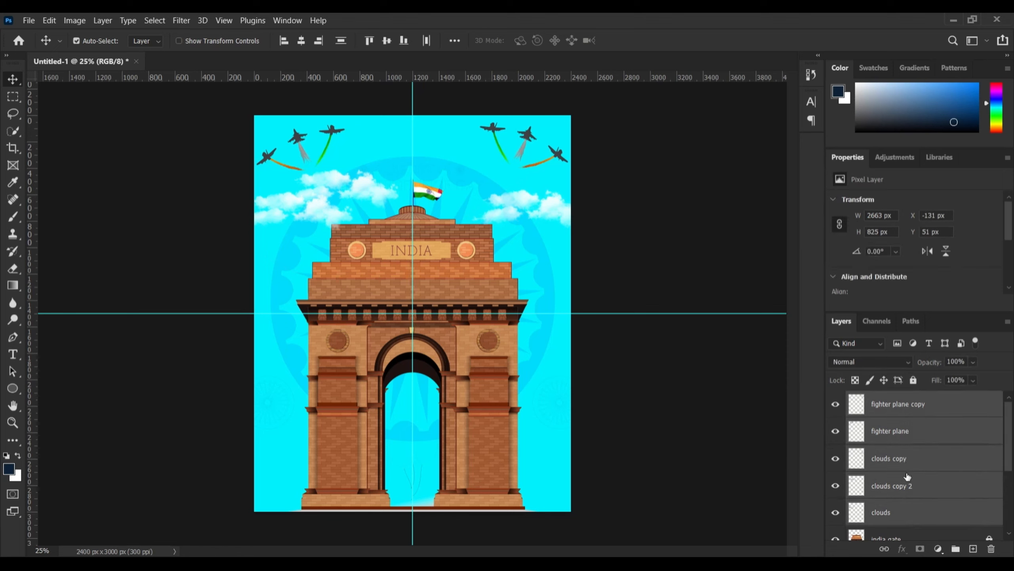
{"action": "left_click", "coordinate": [914, 380]}
{"action": "left_click", "coordinate": [931, 459]}
{"action": "left_click", "coordinate": [774, 452]}
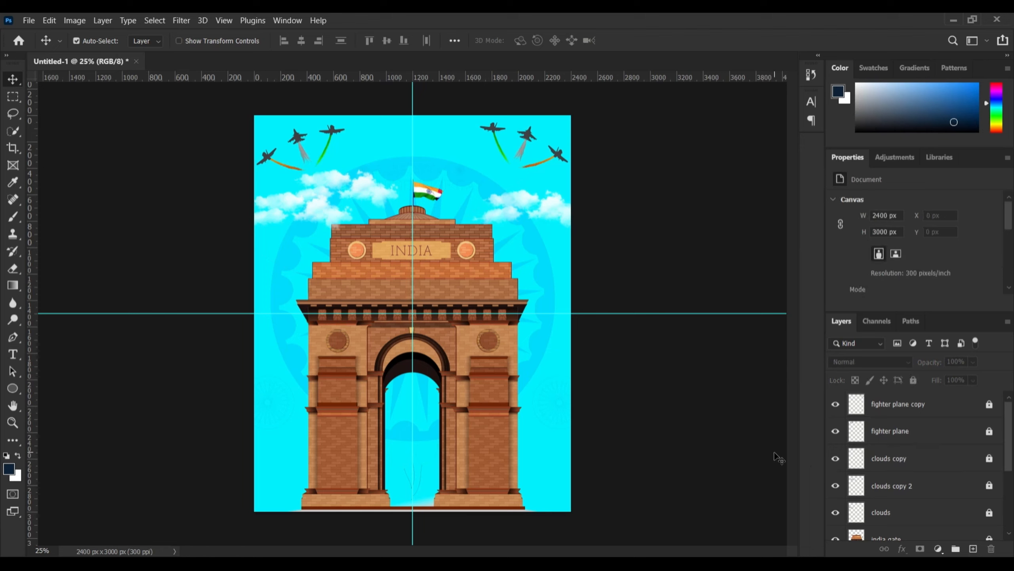
Nudge the flag slightly upward on the India Gate
{"action": "scroll", "coordinate": [948, 528], "scroll_direction": "down", "scroll_amount": 3}
{"action": "scroll", "coordinate": [949, 529], "scroll_direction": "down", "scroll_amount": 2}
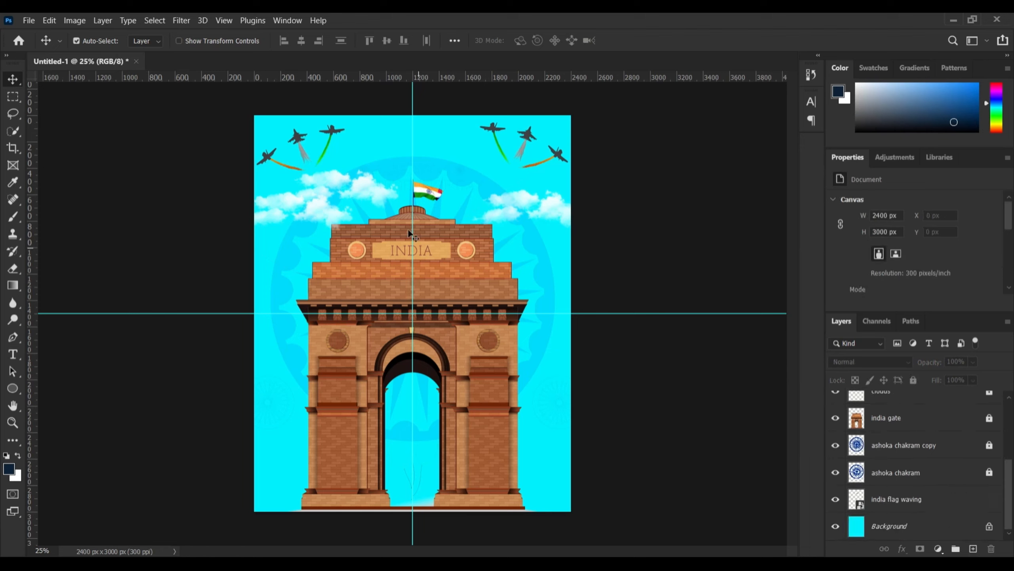
{"action": "left_click_drag", "start_coordinate": [433, 196], "coordinate": [433, 191]}
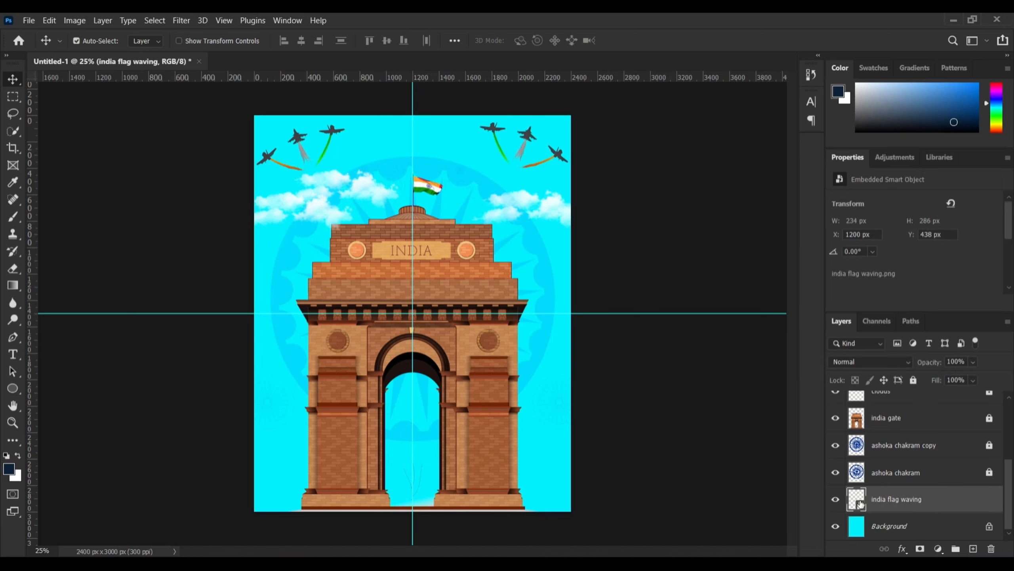
Rasterize and lock the india flag waving layer
{"action": "right_click", "coordinate": [883, 501]}
{"action": "left_click", "coordinate": [724, 256]}
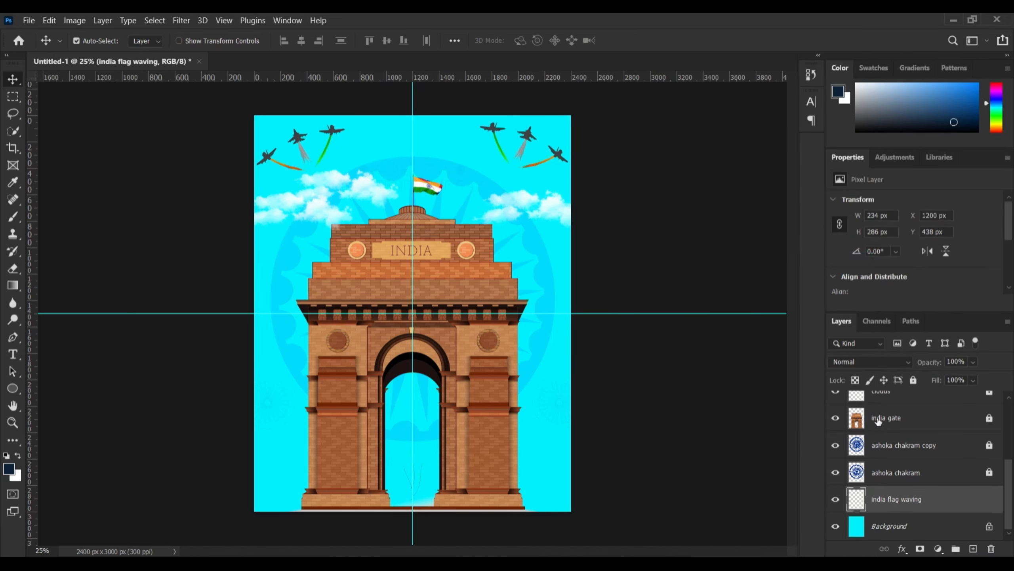
{"action": "left_click", "coordinate": [914, 380]}
{"action": "scroll", "coordinate": [937, 514], "scroll_direction": "up", "scroll_amount": 3}
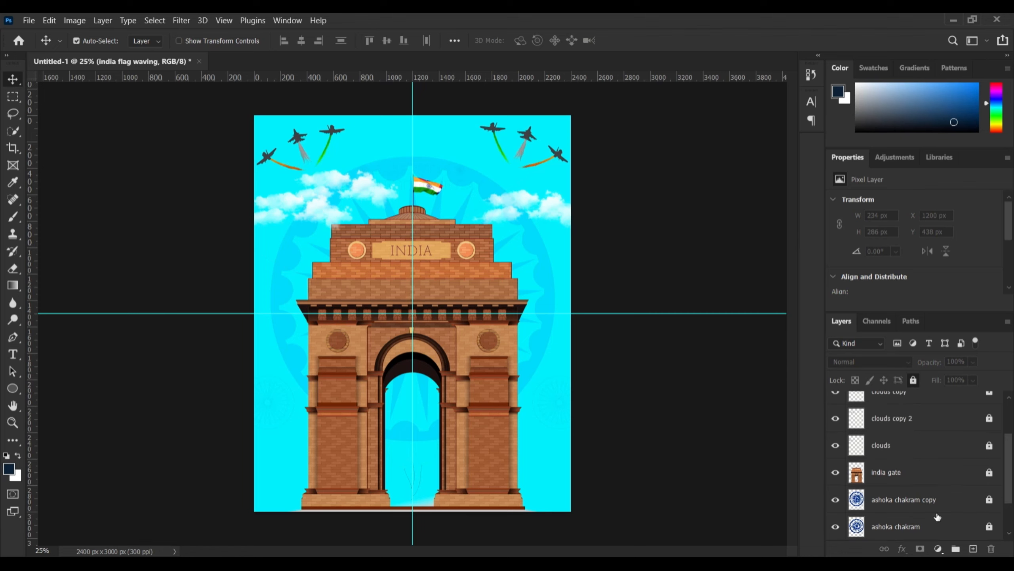
{"action": "left_click", "coordinate": [779, 461]}
{"action": "scroll", "coordinate": [930, 412], "scroll_direction": "up", "scroll_amount": 2}
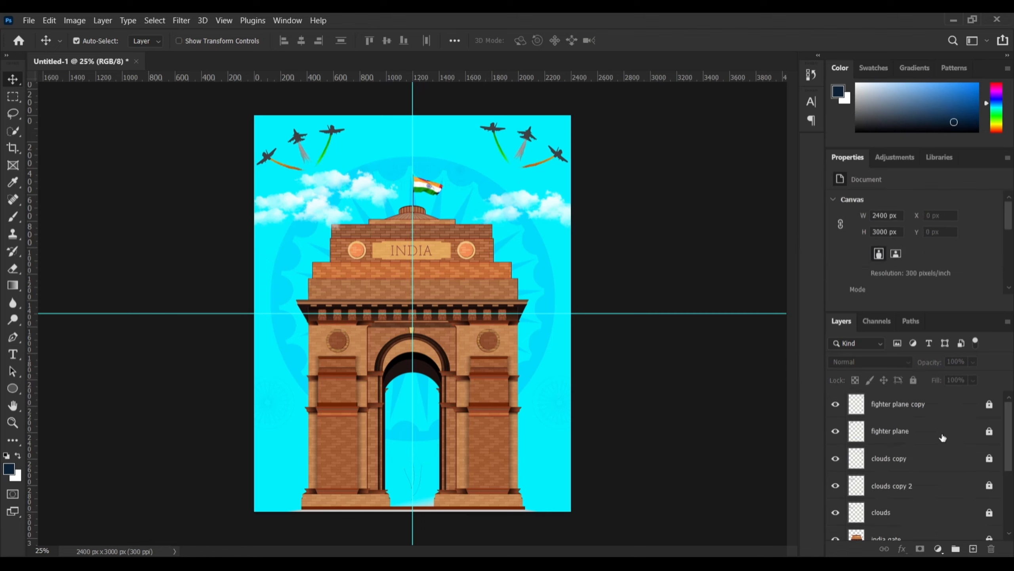
{"action": "left_click", "coordinate": [930, 403]}
{"action": "left_click", "coordinate": [22, 22]}
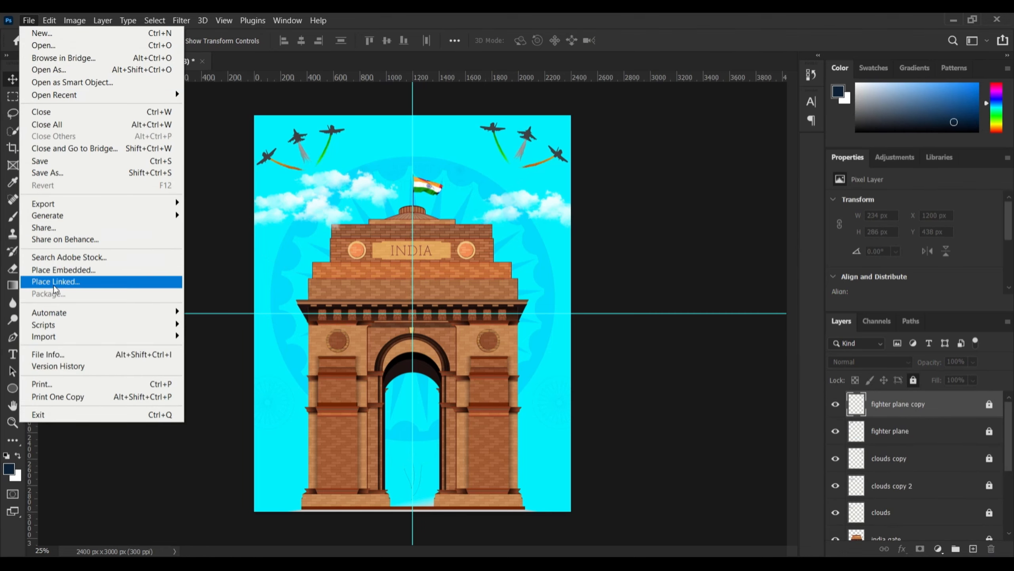
Embed soldier.png and move the soldier silhouettes down to the poster's bottom edge
{"action": "left_click", "coordinate": [57, 271]}
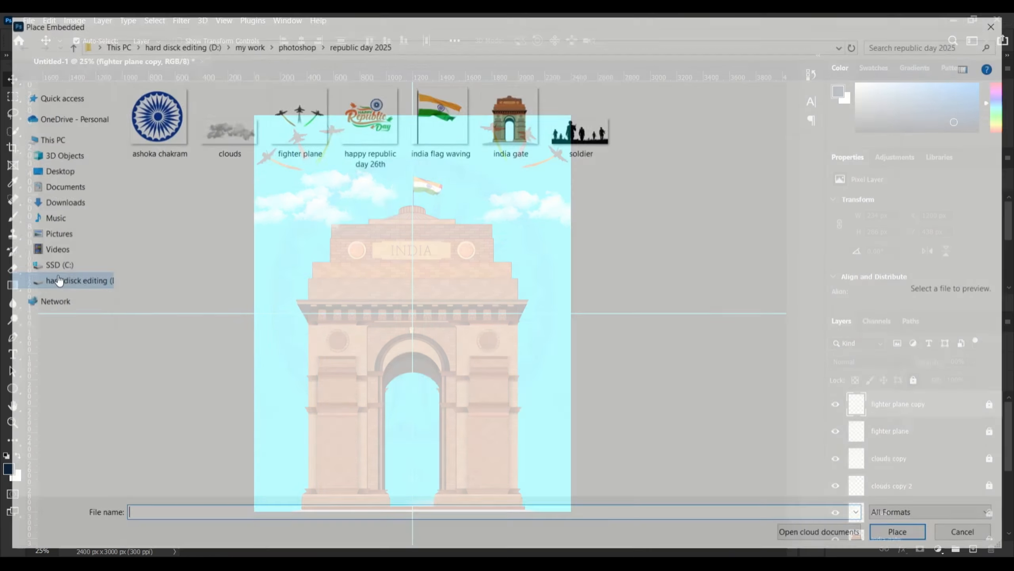
{"action": "double_click", "coordinate": [576, 143]}
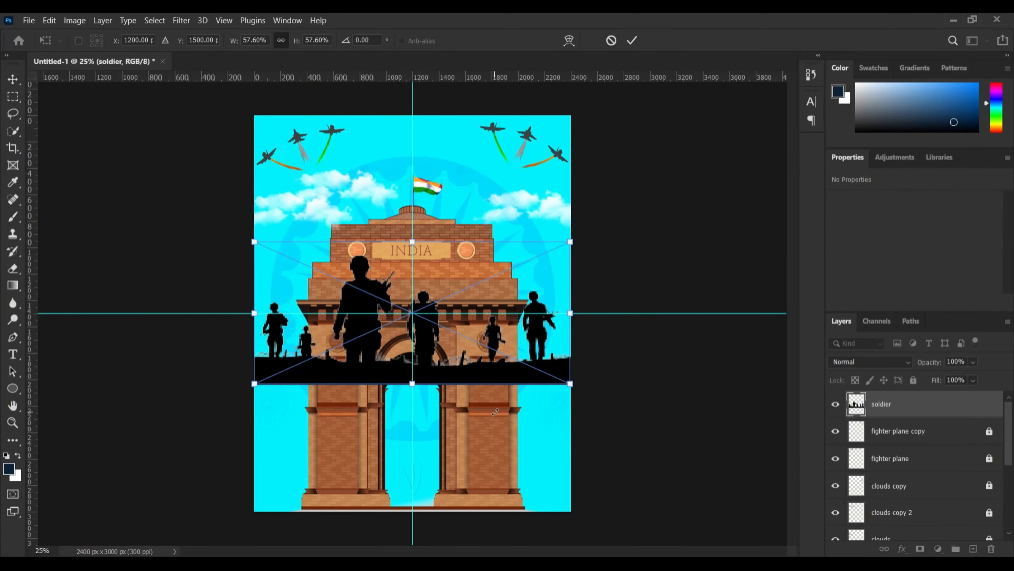
{"action": "left_click_drag", "start_coordinate": [505, 313], "coordinate": [510, 435]}
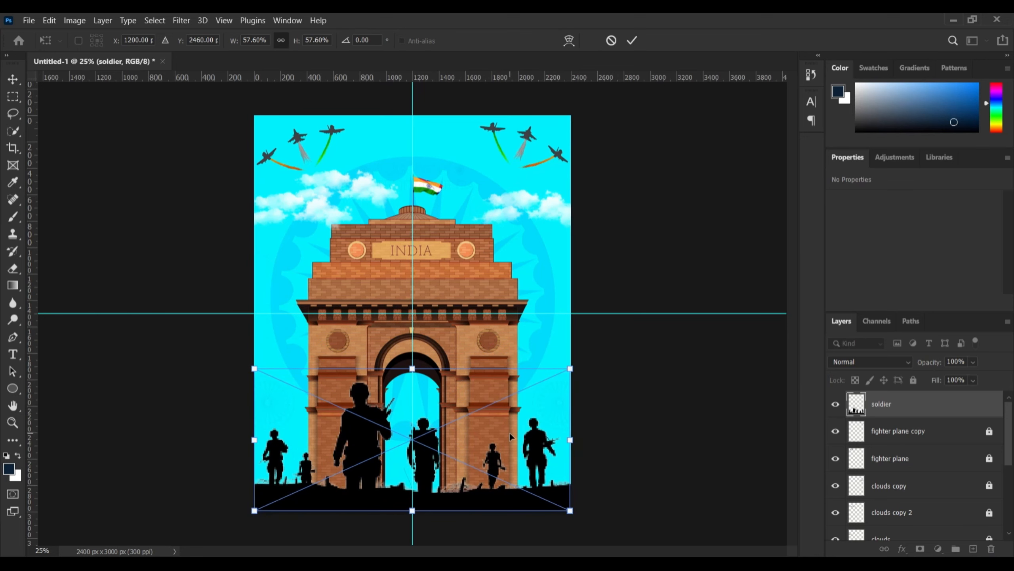
{"action": "key", "text": "Return"}
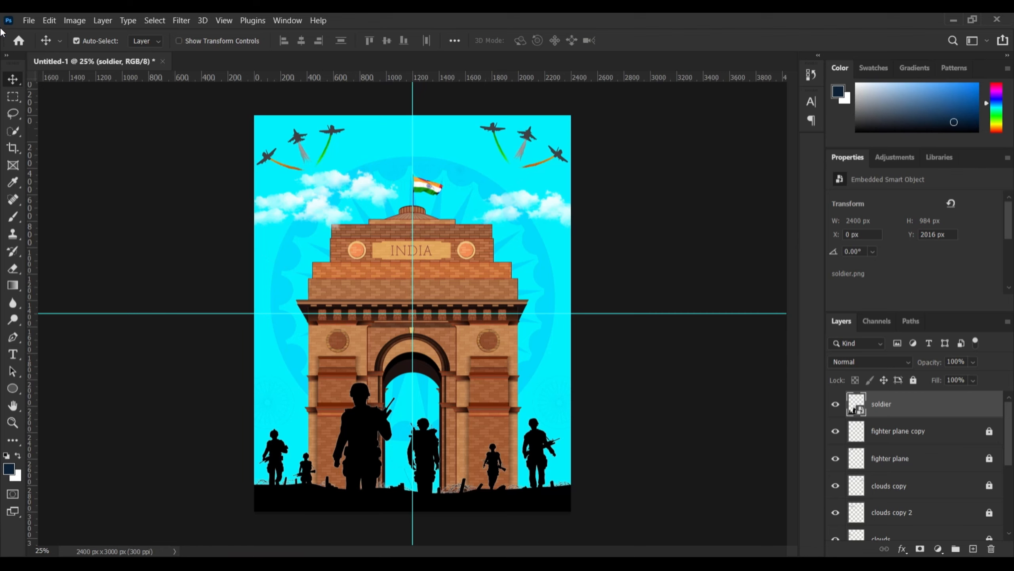
Embed the 'happy republic day 26th' artwork, scaled to about 10% at the top centre
{"action": "left_click", "coordinate": [27, 20]}
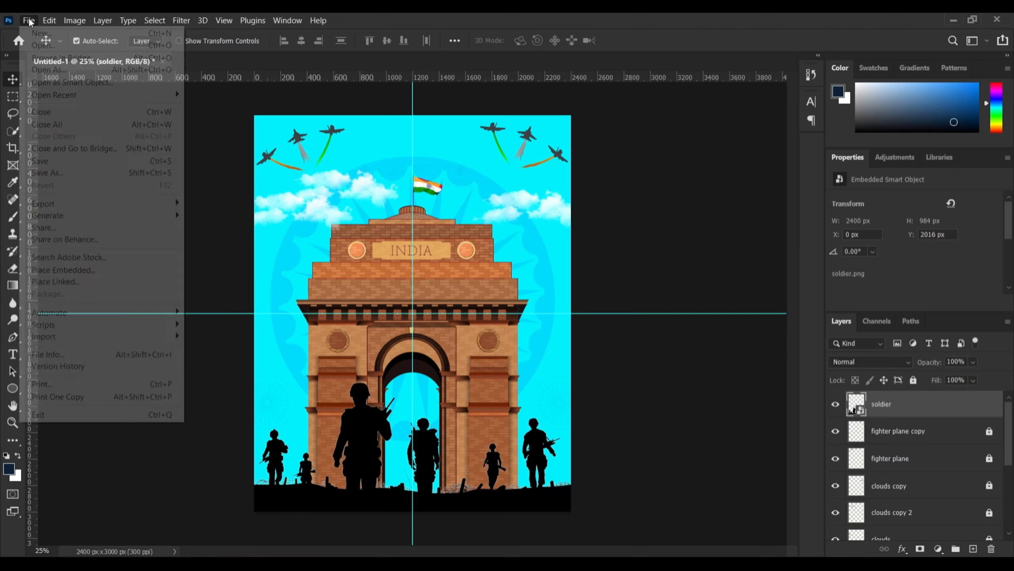
{"action": "left_click", "coordinate": [52, 271]}
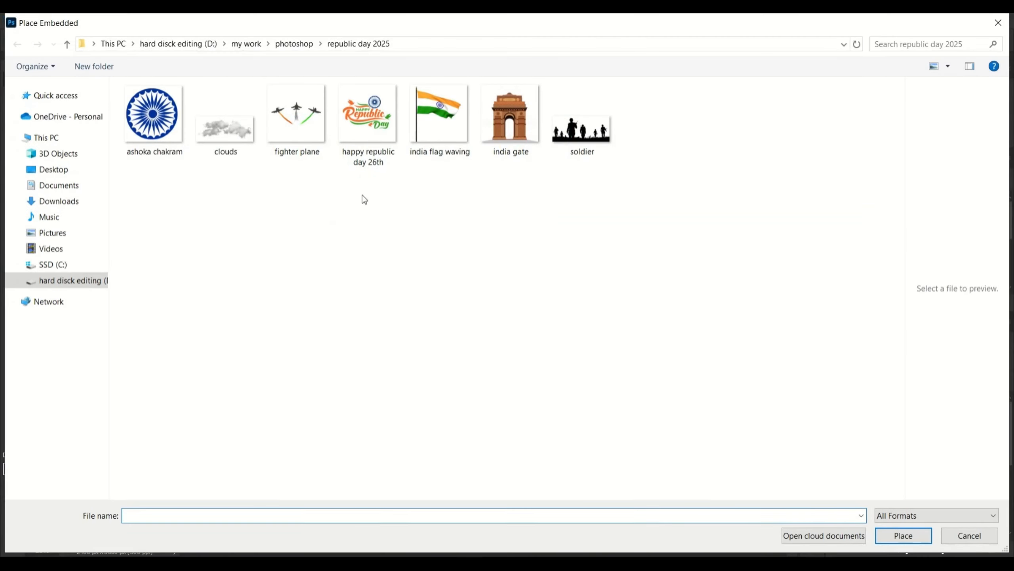
{"action": "left_click", "coordinate": [365, 129]}
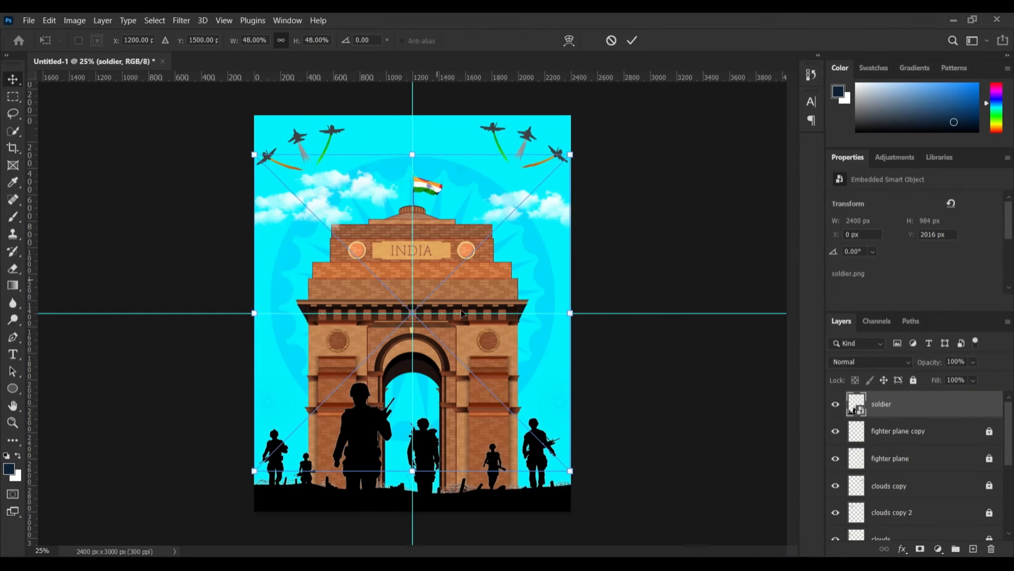
{"action": "key", "text": "Return"}
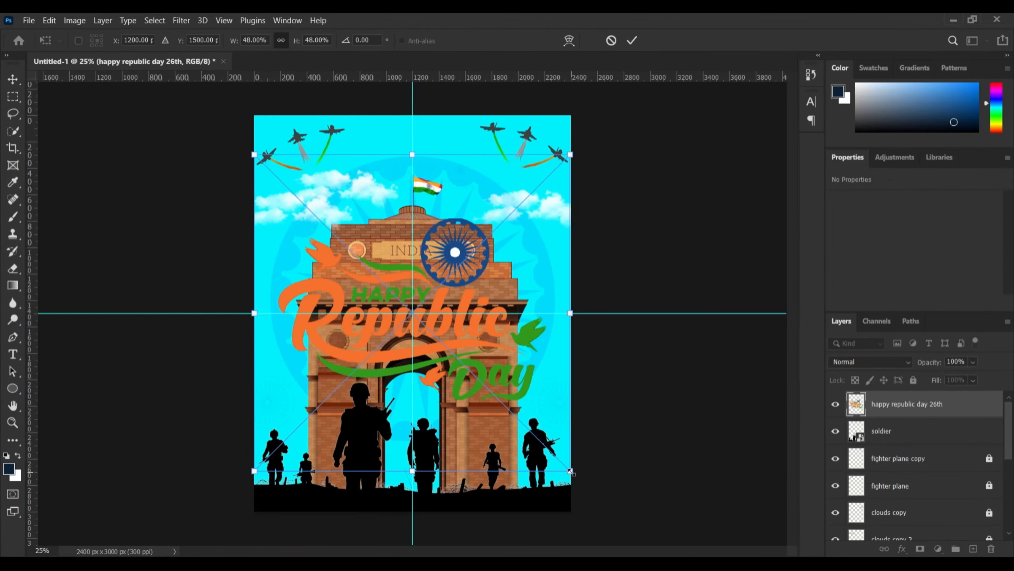
{"action": "left_click_drag", "start_coordinate": [571, 471], "coordinate": [470, 202]}
{"action": "key", "text": "Return"}
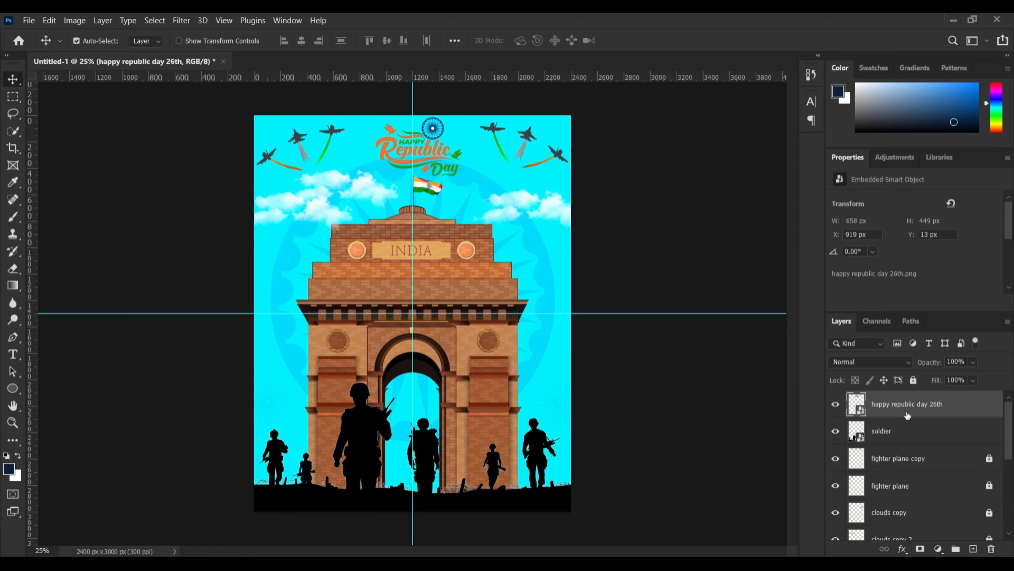
{"action": "left_click", "coordinate": [895, 364]}
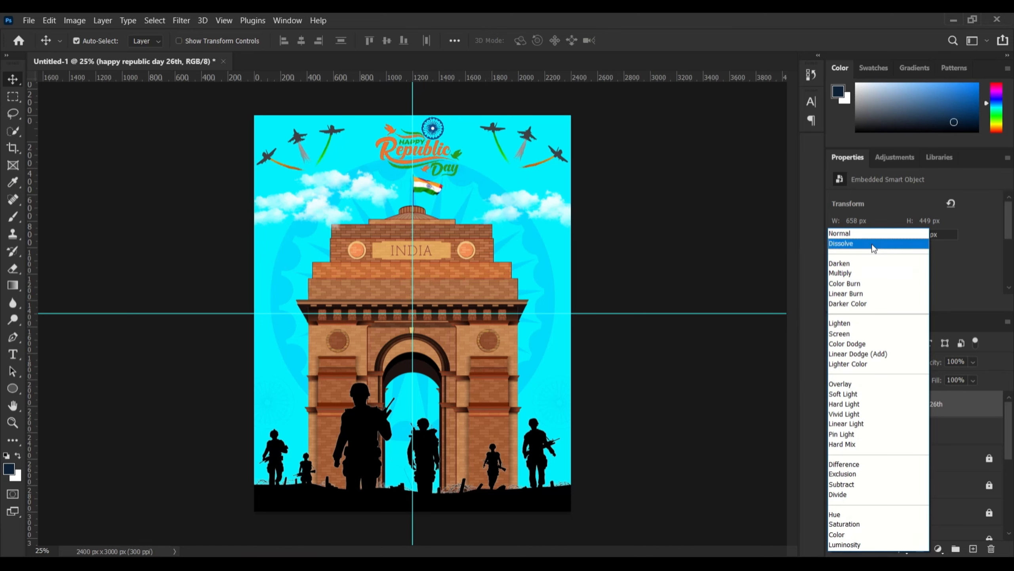
Keep the logo at Normal blending, duplicate it, and rasterize the logo and soldier layers
{"action": "left_click", "coordinate": [873, 233]}
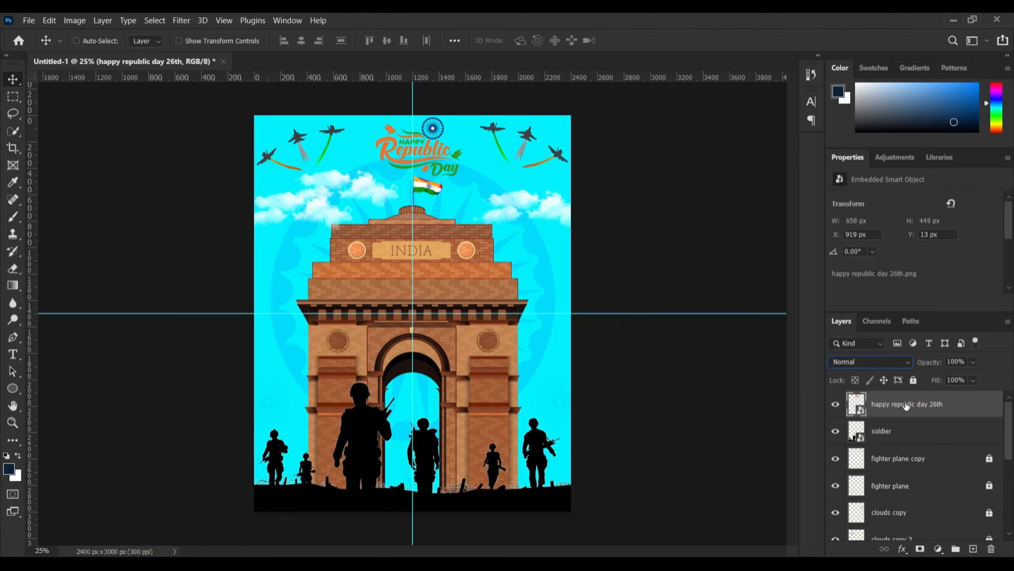
{"action": "key", "text": "ctrl+j"}
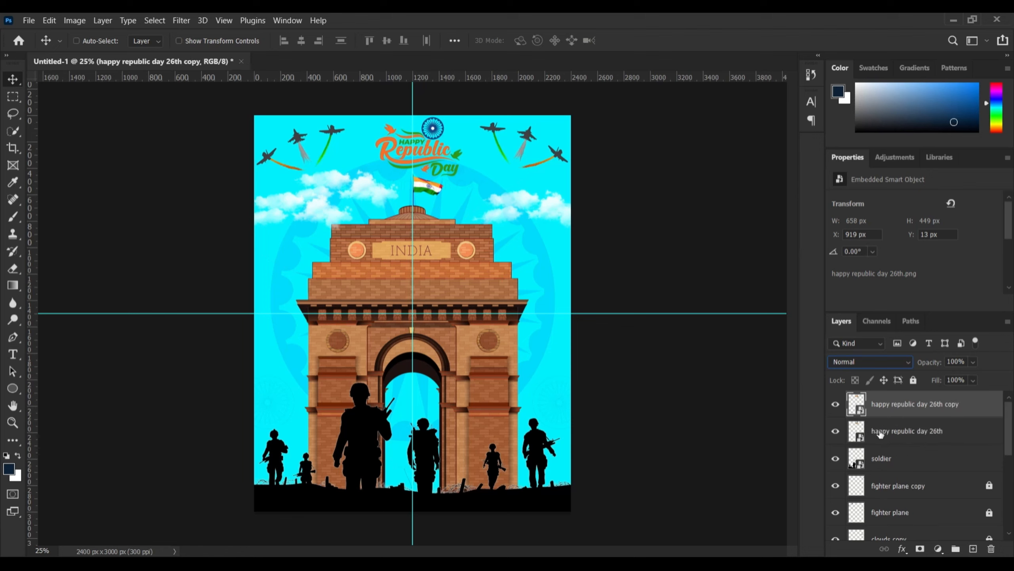
{"action": "left_click", "coordinate": [884, 460], "text": "shift"}
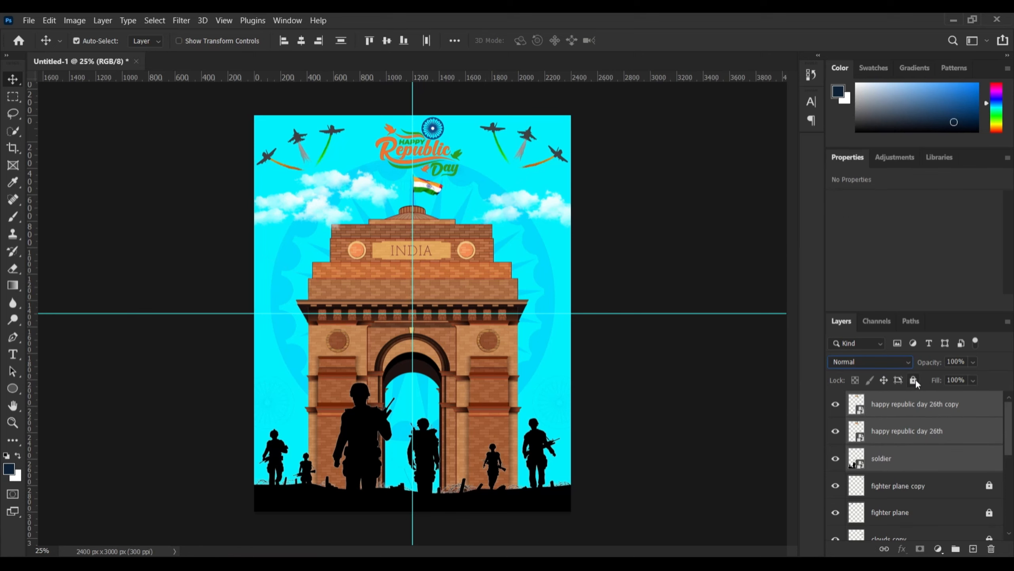
{"action": "right_click", "coordinate": [909, 433]}
{"action": "left_click", "coordinate": [803, 260]}
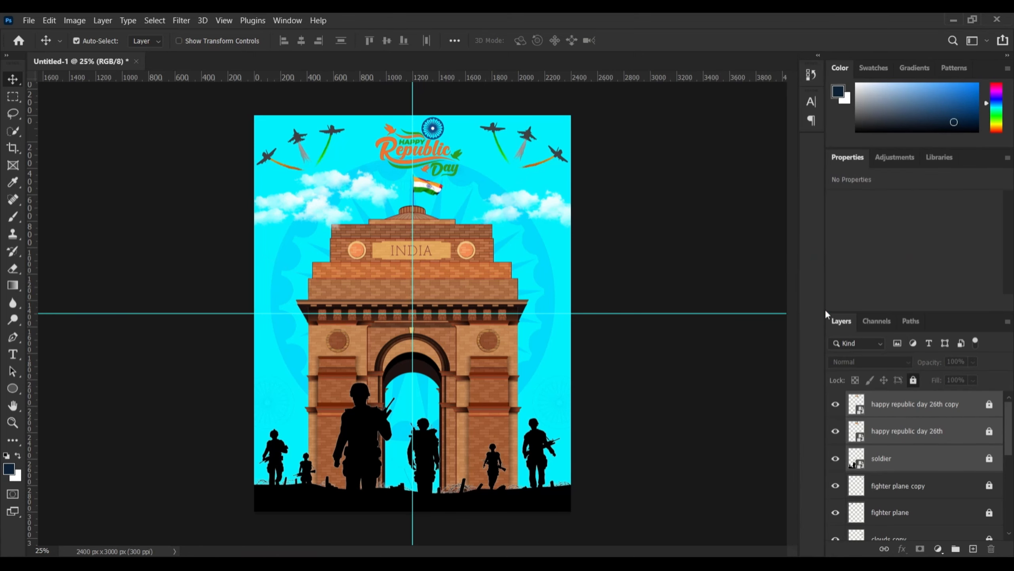
Lock both logo layers and the soldier layer, then clear the selection
{"action": "left_click", "coordinate": [913, 379]}
{"action": "right_click", "coordinate": [903, 407]}
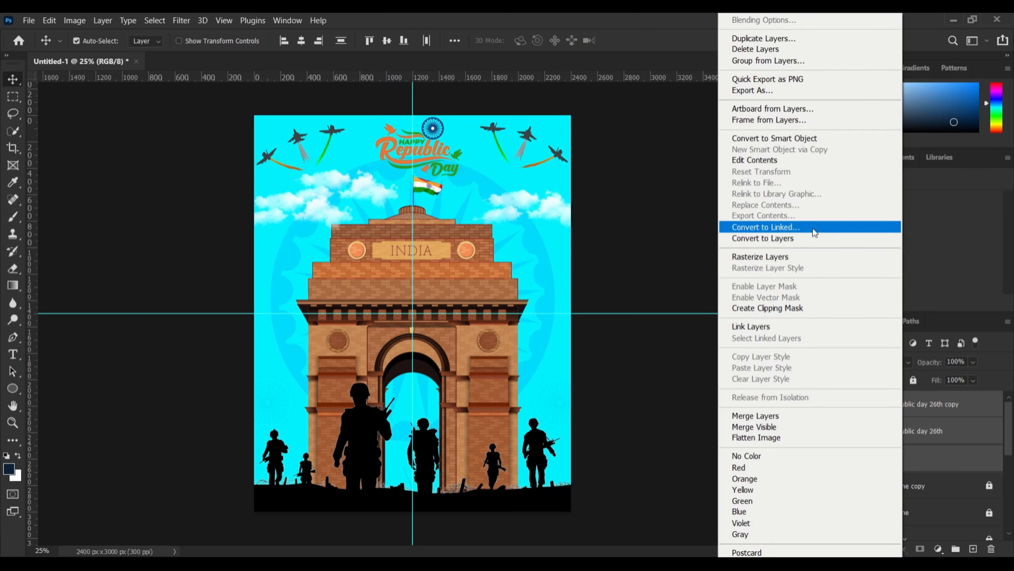
{"action": "left_click", "coordinate": [776, 257]}
{"action": "left_click", "coordinate": [914, 380]}
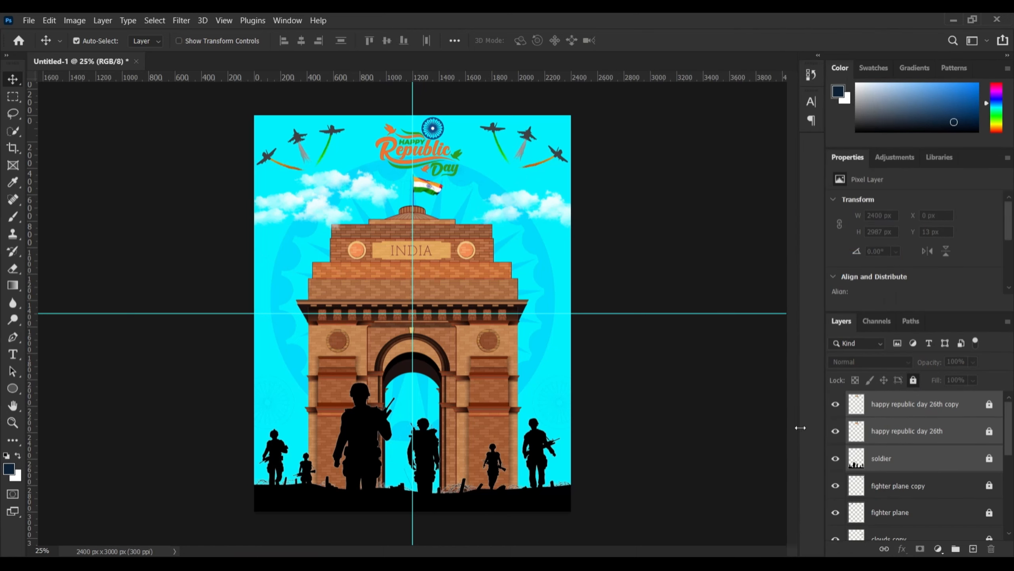
{"action": "left_click", "coordinate": [775, 425]}
{"action": "scroll", "coordinate": [976, 467], "scroll_direction": "down", "scroll_amount": 8}
{"action": "scroll", "coordinate": [976, 450], "scroll_direction": "up", "scroll_amount": 8}
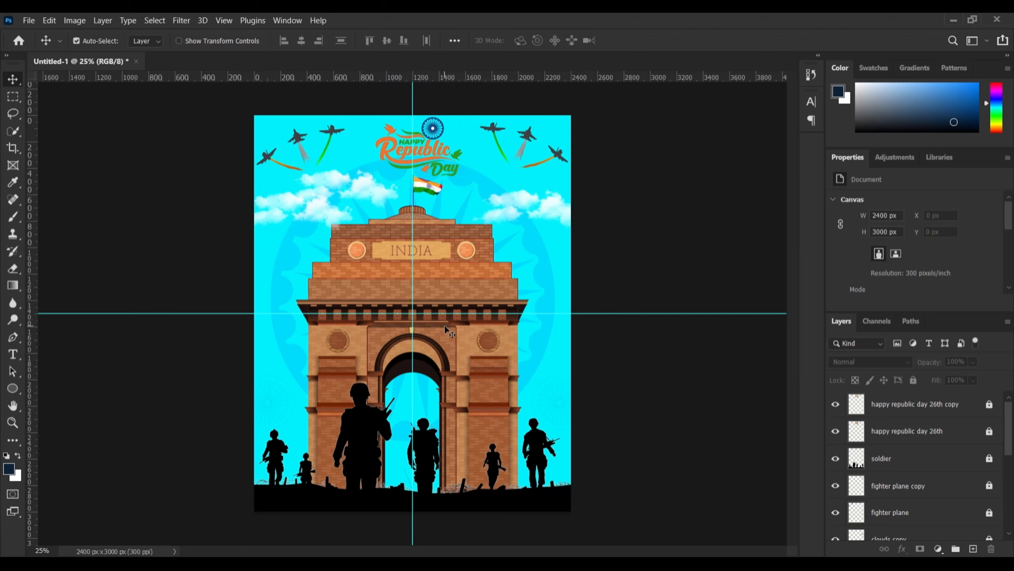
{"action": "scroll", "coordinate": [994, 472], "scroll_direction": "down", "scroll_amount": 5}
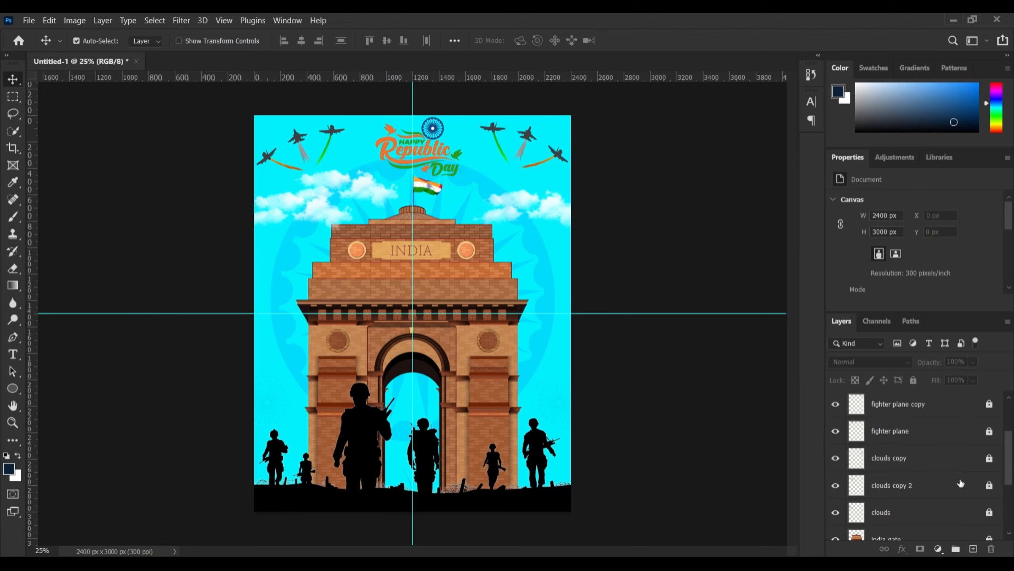
Unlock the india gate layer and add a white Stroke effect
{"action": "left_click", "coordinate": [989, 459]}
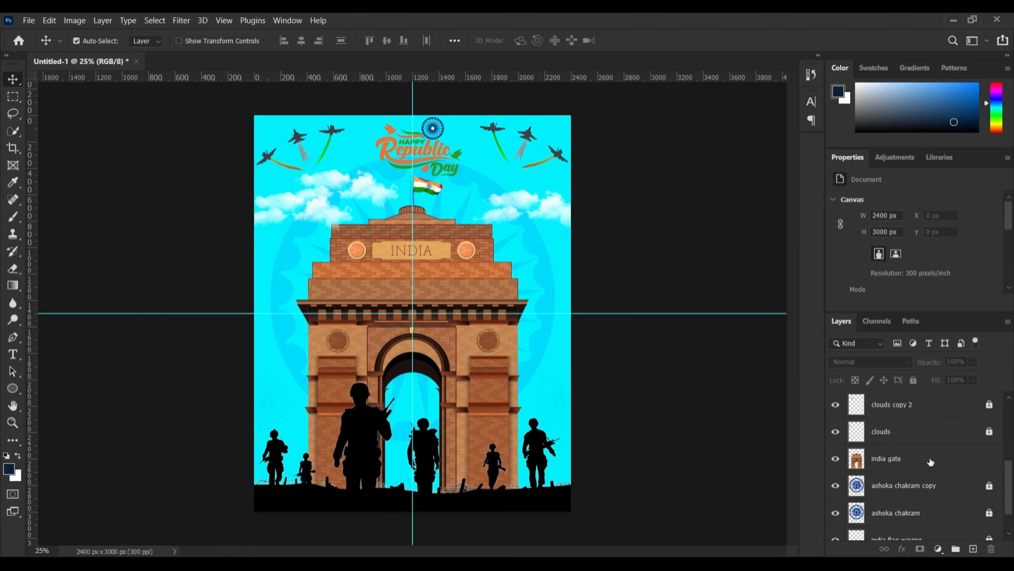
{"action": "left_click", "coordinate": [903, 548]}
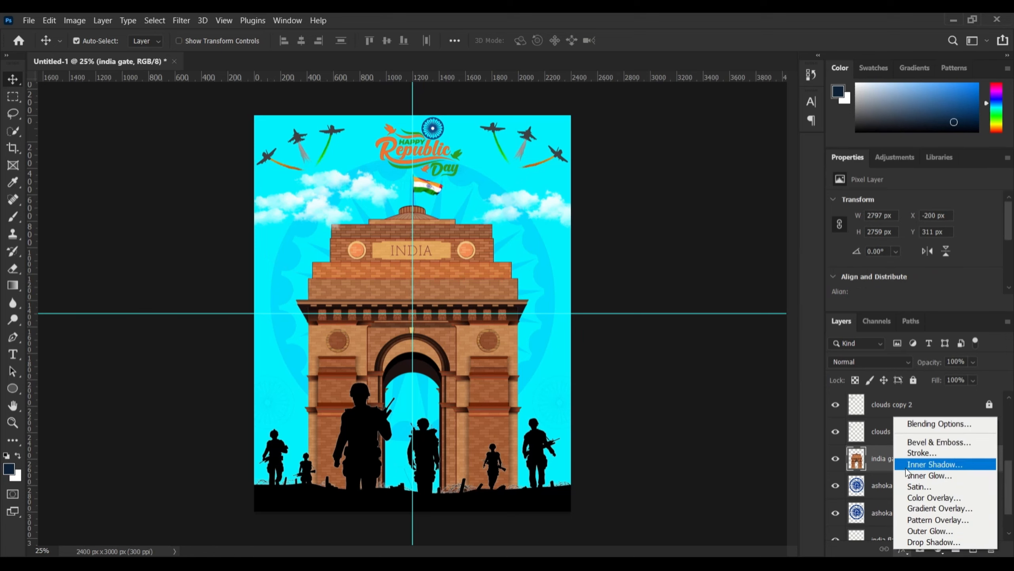
{"action": "left_click", "coordinate": [913, 453]}
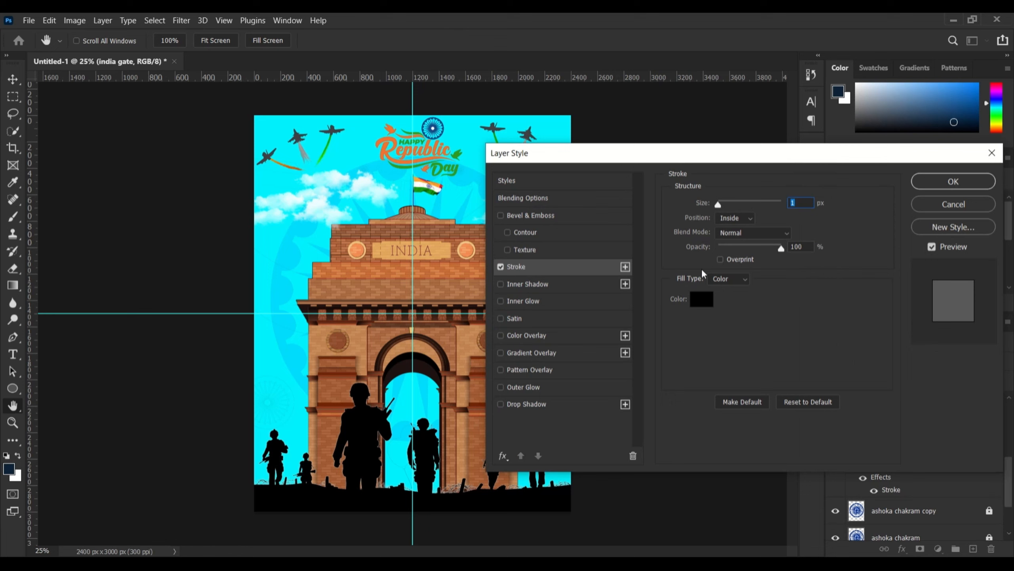
{"action": "left_click", "coordinate": [702, 298]}
{"action": "left_click", "coordinate": [335, 127]}
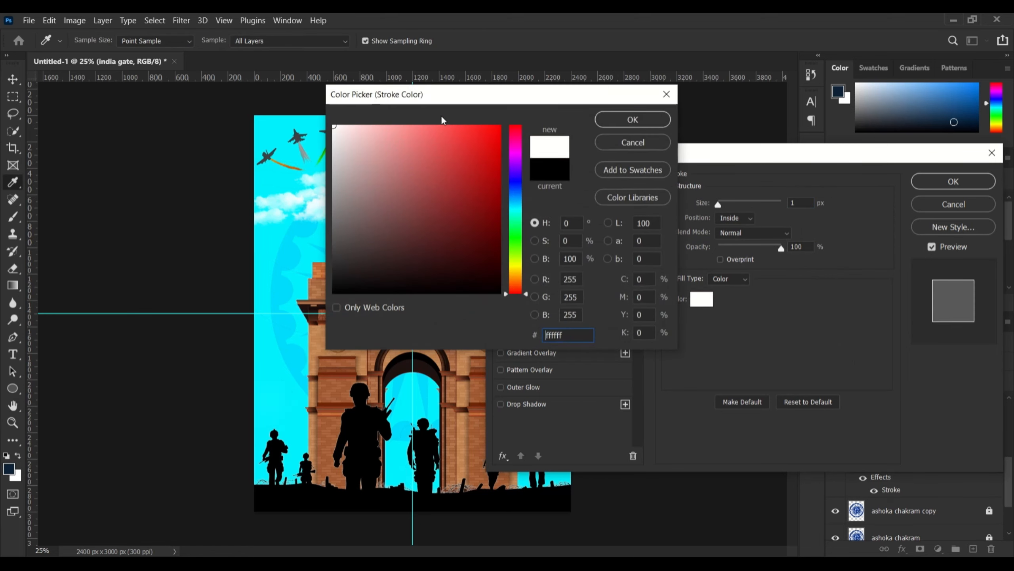
{"action": "left_click", "coordinate": [614, 122]}
Set the stroke to about 7 px, positioned Center, and apply it
{"action": "left_click_drag", "start_coordinate": [719, 204], "coordinate": [723, 210]}
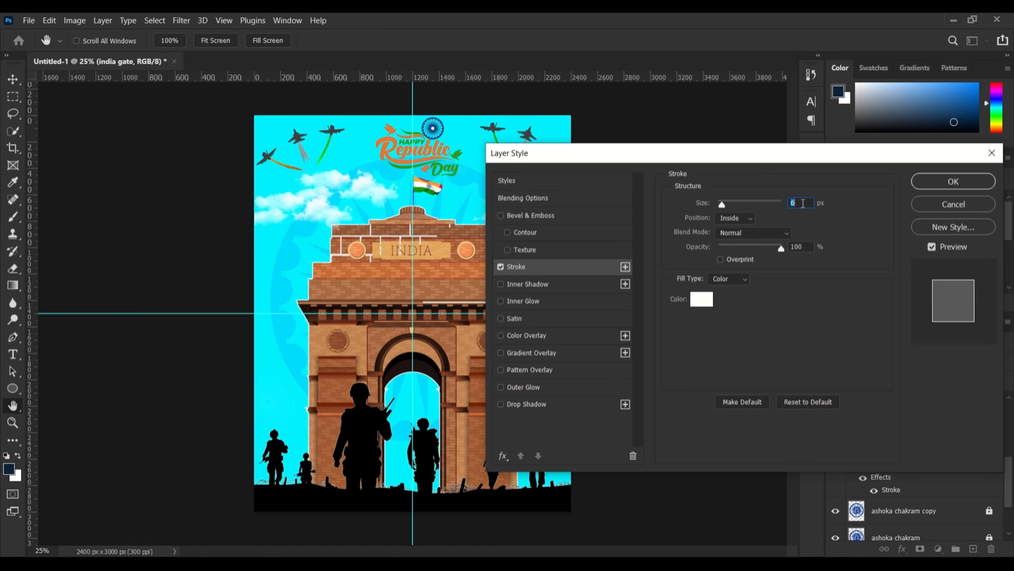
{"action": "type", "text": "7"}
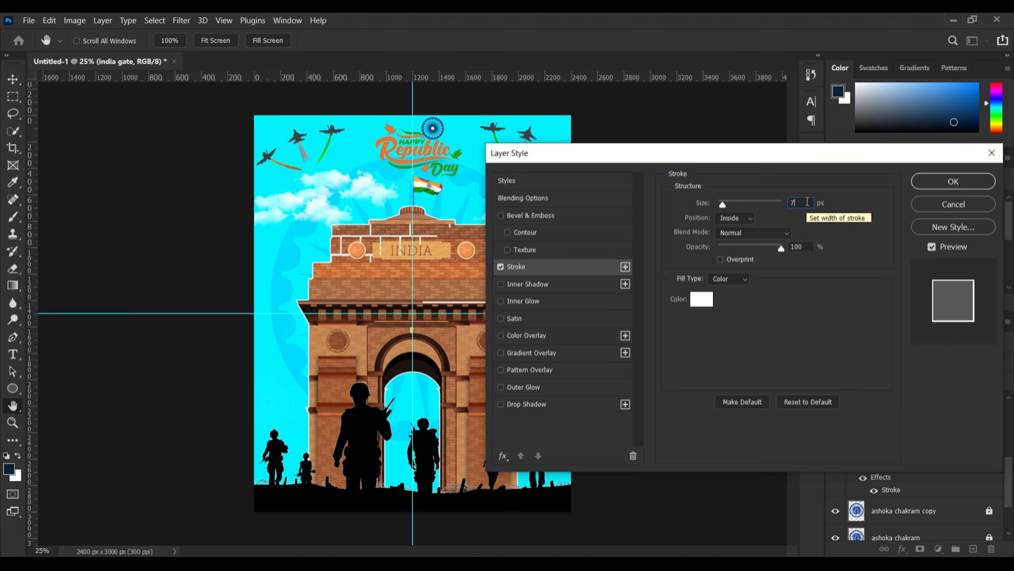
{"action": "key", "text": "BackSpace"}
{"action": "type", "text": "5"}
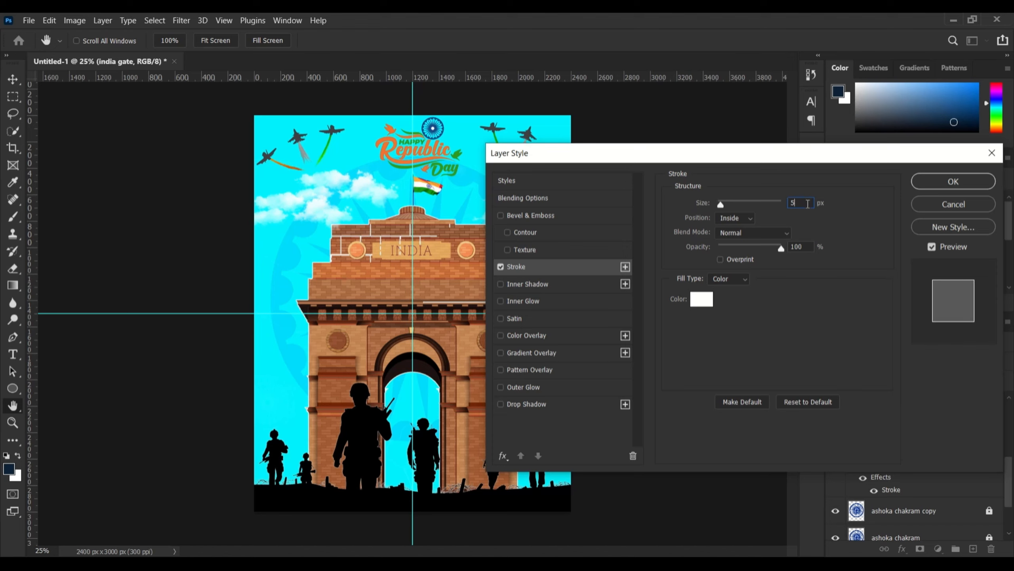
{"action": "left_click", "coordinate": [724, 220]}
{"action": "left_click", "coordinate": [725, 229]}
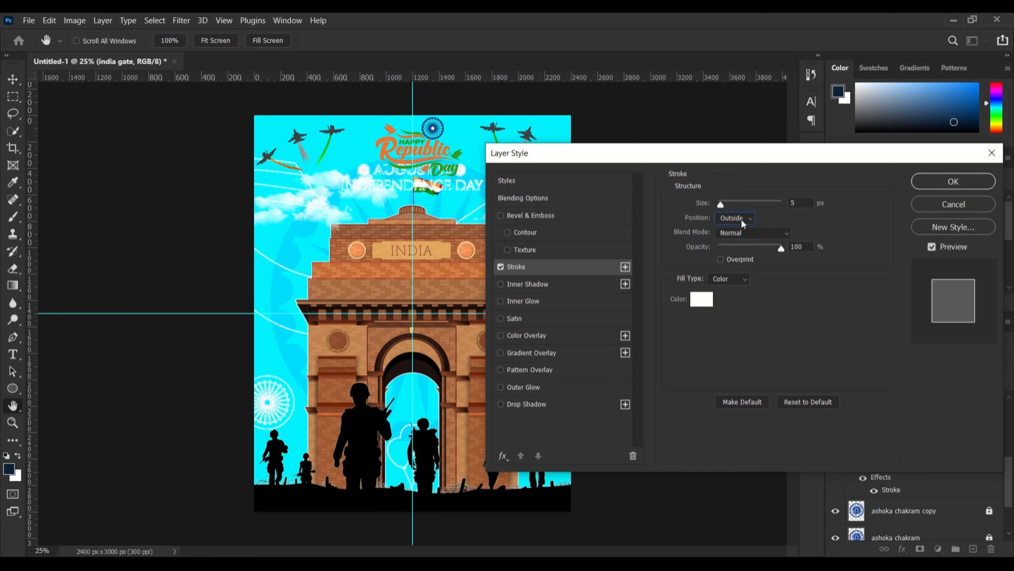
{"action": "left_click", "coordinate": [742, 223]}
{"action": "left_click", "coordinate": [741, 248]}
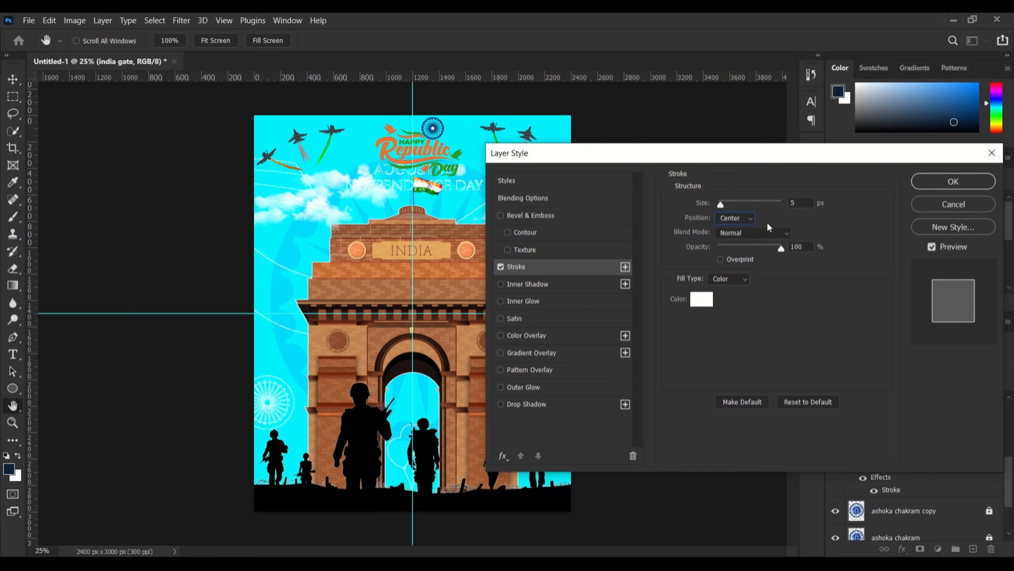
{"action": "left_click_drag", "start_coordinate": [793, 204], "coordinate": [798, 202]}
{"action": "type", "text": "7"}
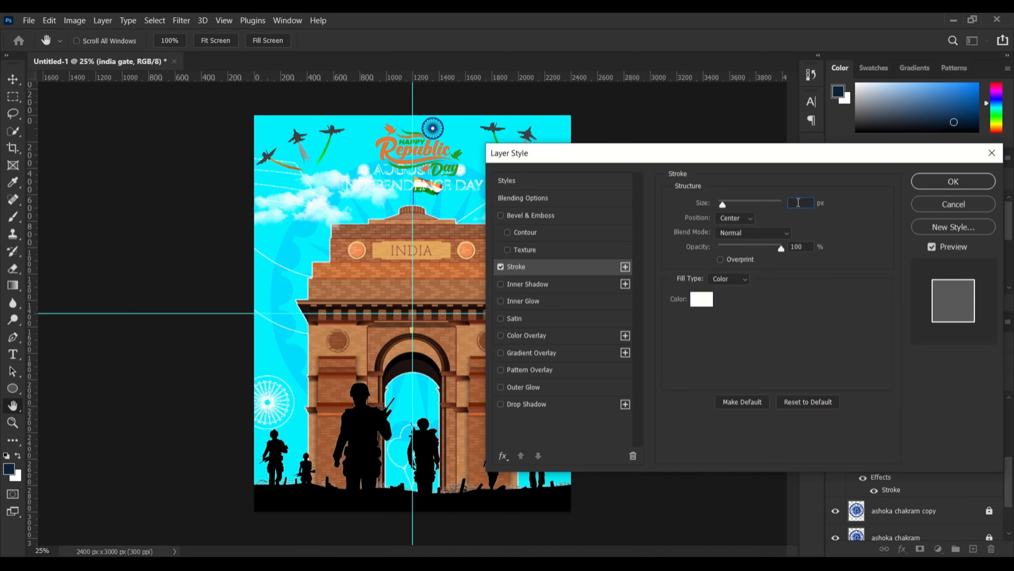
{"action": "type", "text": "5"}
{"action": "key", "text": "Return"}
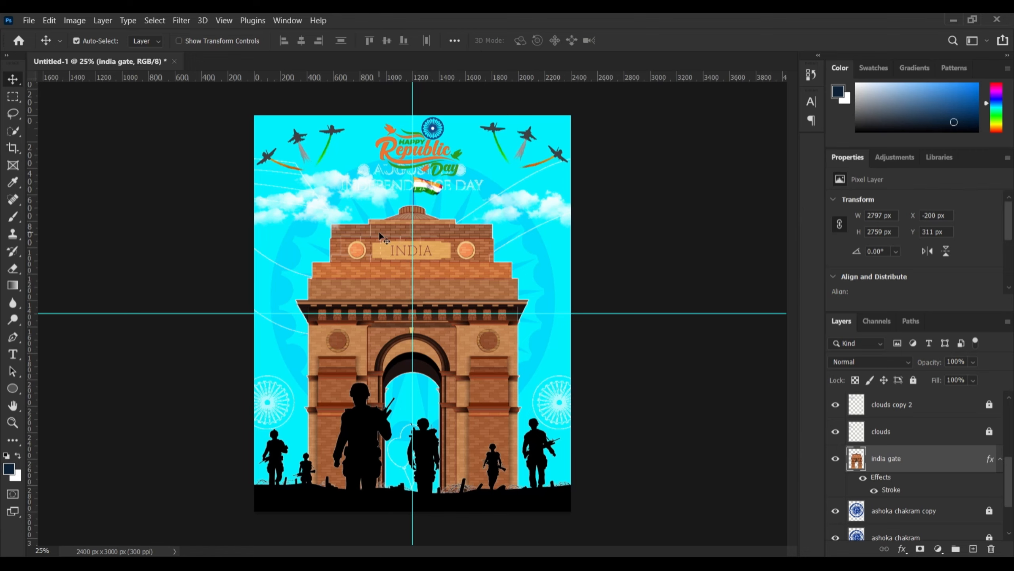
{"action": "key", "text": "ctrl+plus"}
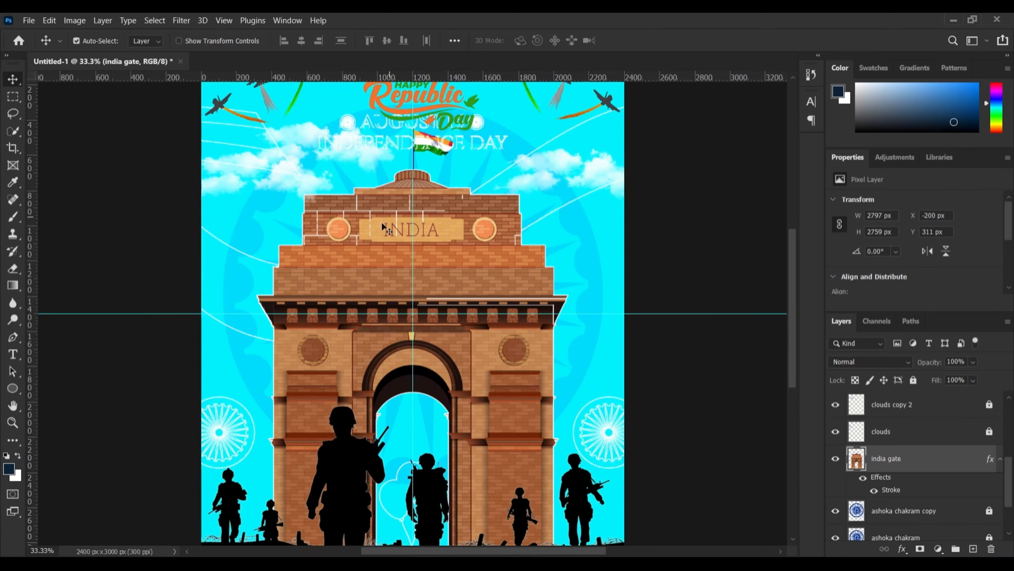
{"action": "key", "text": "ctrl+minus"}
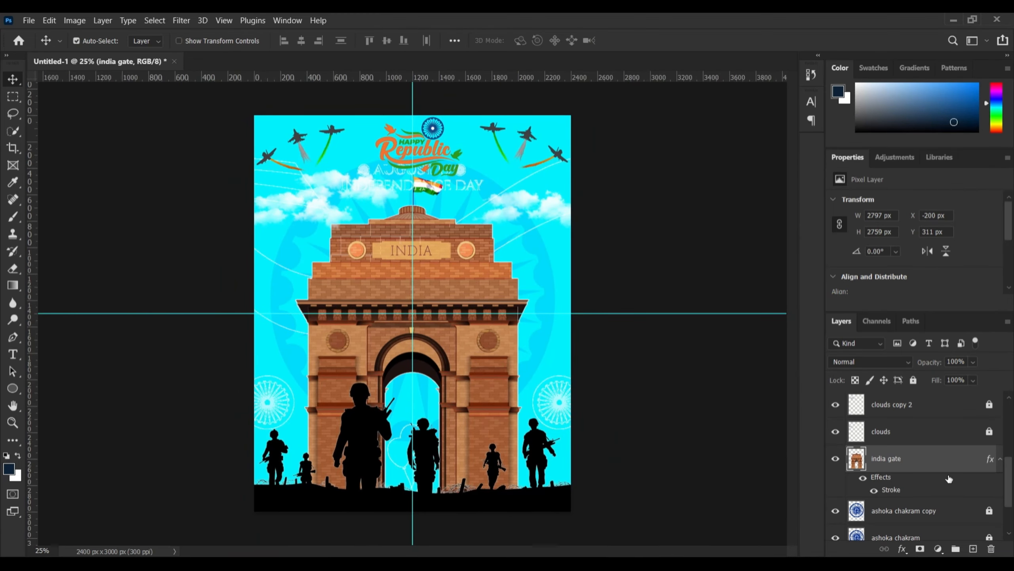
Add an Inner Bevel & Emboss to the India Gate with 43% depth and 250 px size
{"action": "left_click", "coordinate": [903, 549]}
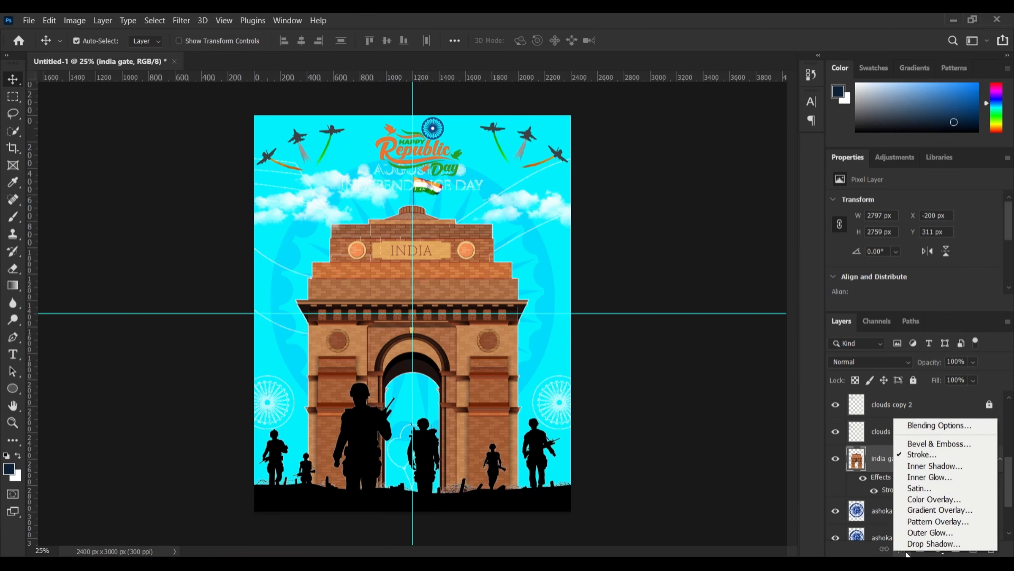
{"action": "left_click", "coordinate": [935, 442]}
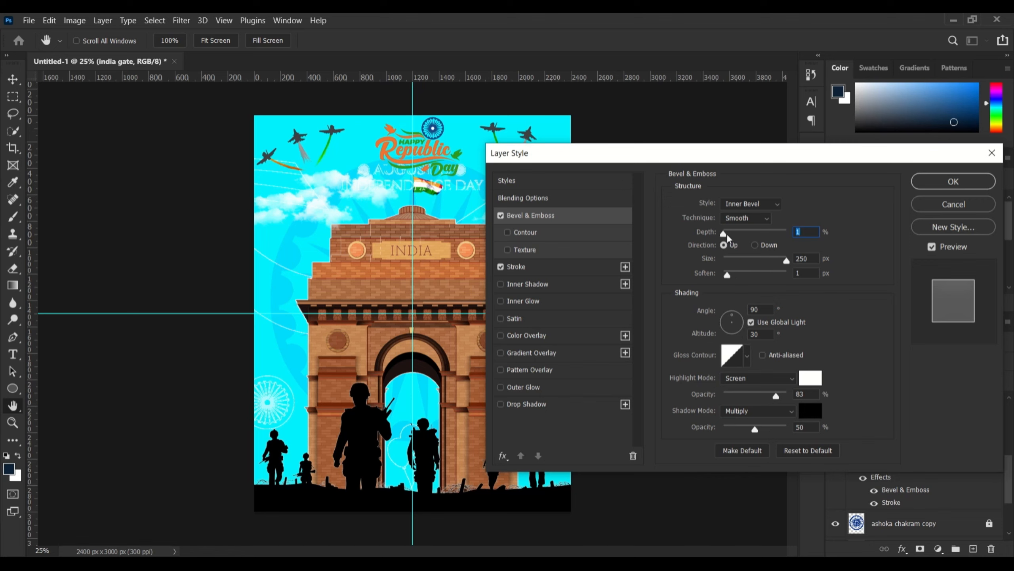
{"action": "mouse_move", "coordinate": [727, 233]}
{"action": "left_mouse_down"}
{"action": "mouse_move", "coordinate": [758, 236]}
{"action": "mouse_move", "coordinate": [725, 240]}
{"action": "mouse_move", "coordinate": [744, 234]}
{"action": "left_mouse_up"}
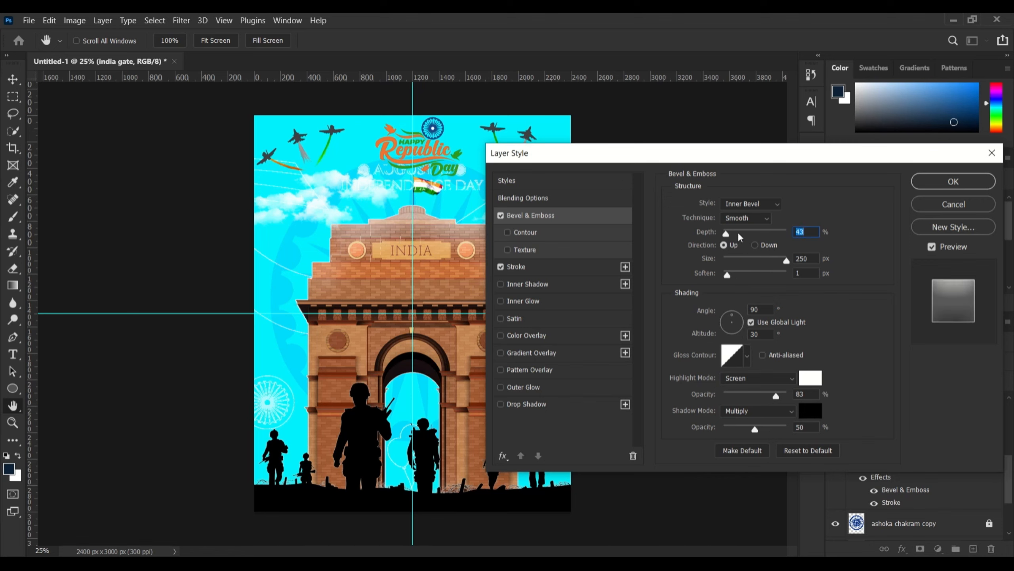
{"action": "left_click", "coordinate": [965, 182]}
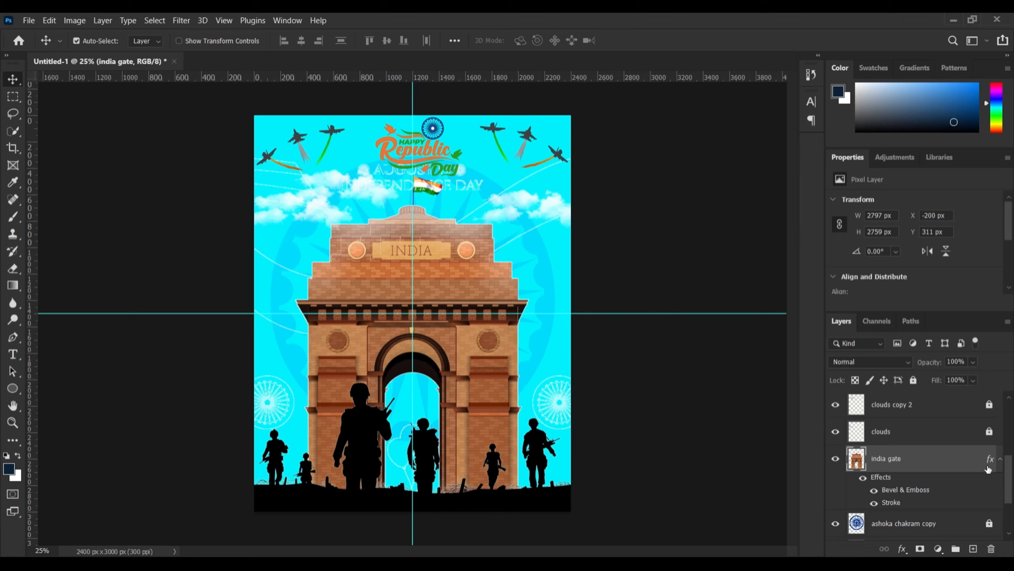
Select all layers, merge them with Ctrl+E, then undo the merge
{"action": "left_click", "coordinate": [1000, 459]}
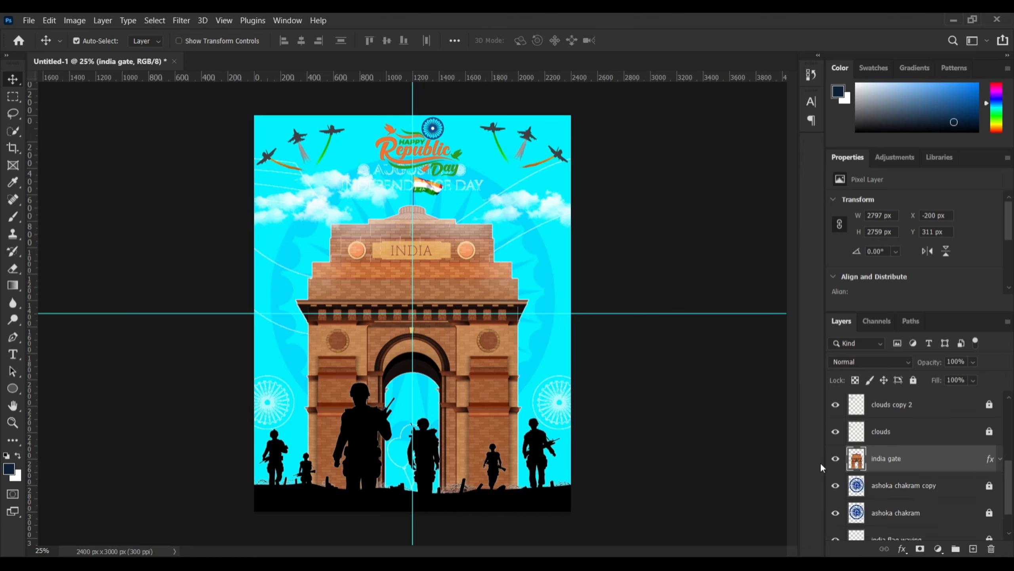
{"action": "scroll", "coordinate": [905, 526], "scroll_direction": "down", "scroll_amount": 1}
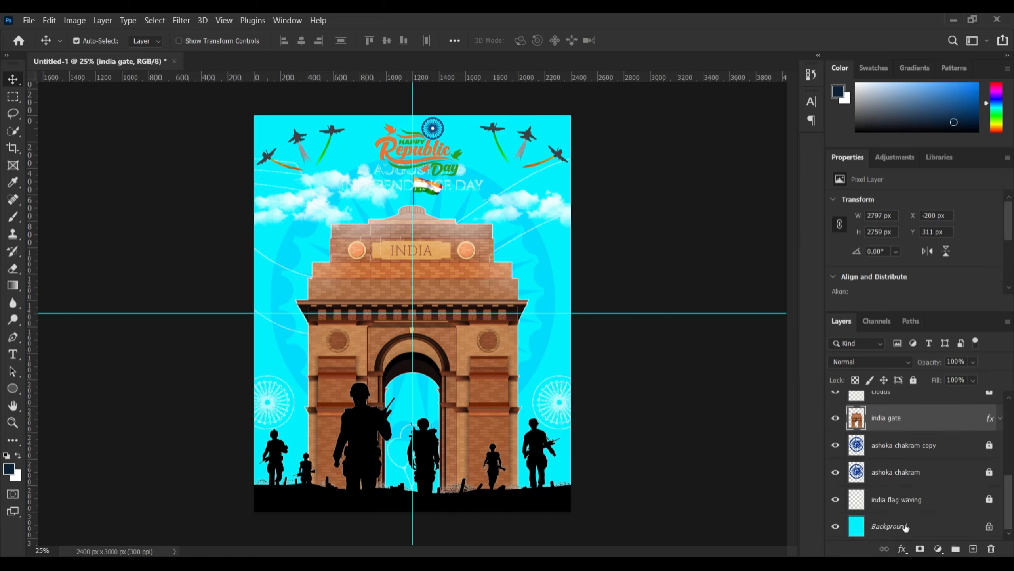
{"action": "left_click", "coordinate": [905, 500], "text": "ctrl"}
{"action": "scroll", "coordinate": [915, 473], "scroll_direction": "up", "scroll_amount": 2}
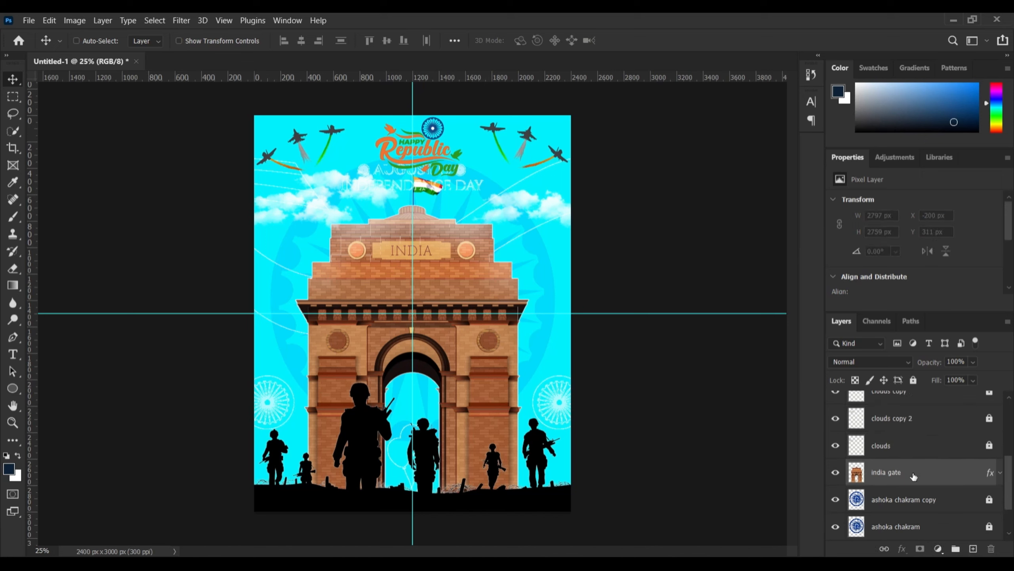
{"action": "scroll", "coordinate": [915, 476], "scroll_direction": "up", "scroll_amount": 4}
{"action": "left_click", "coordinate": [909, 404], "text": "shift"}
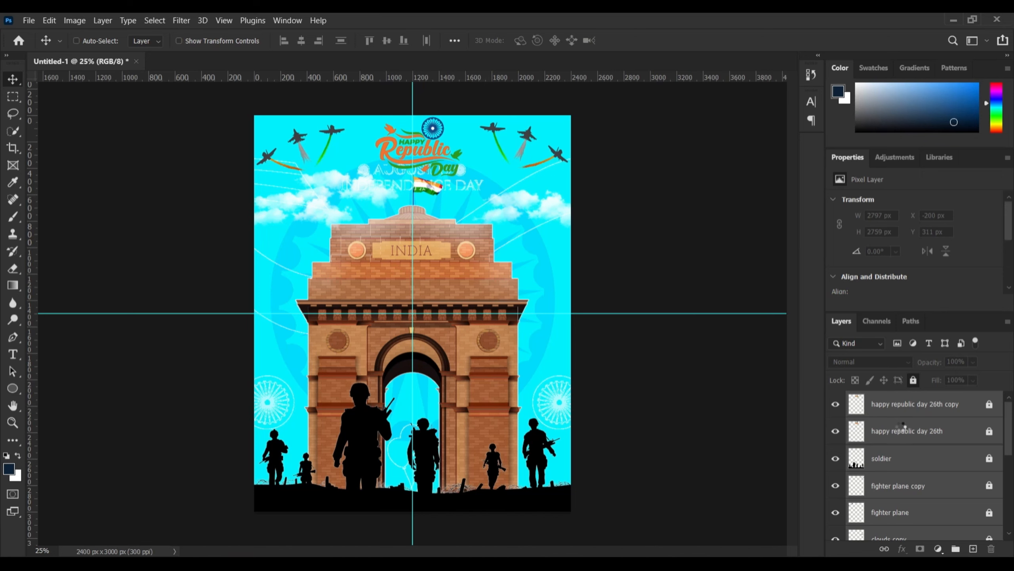
{"action": "key", "text": "ctrl+e"}
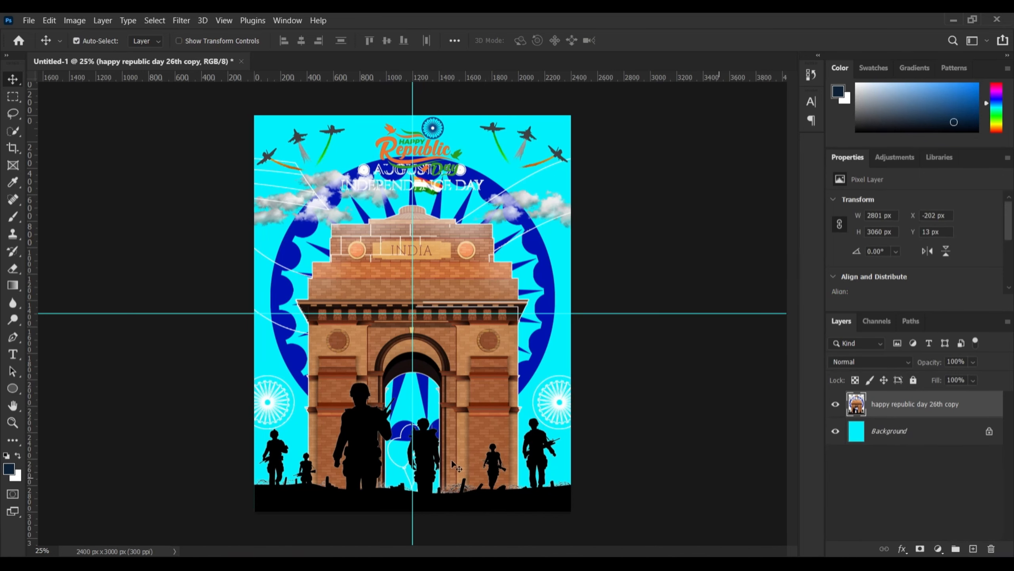
{"action": "key", "text": "ctrl+z"}
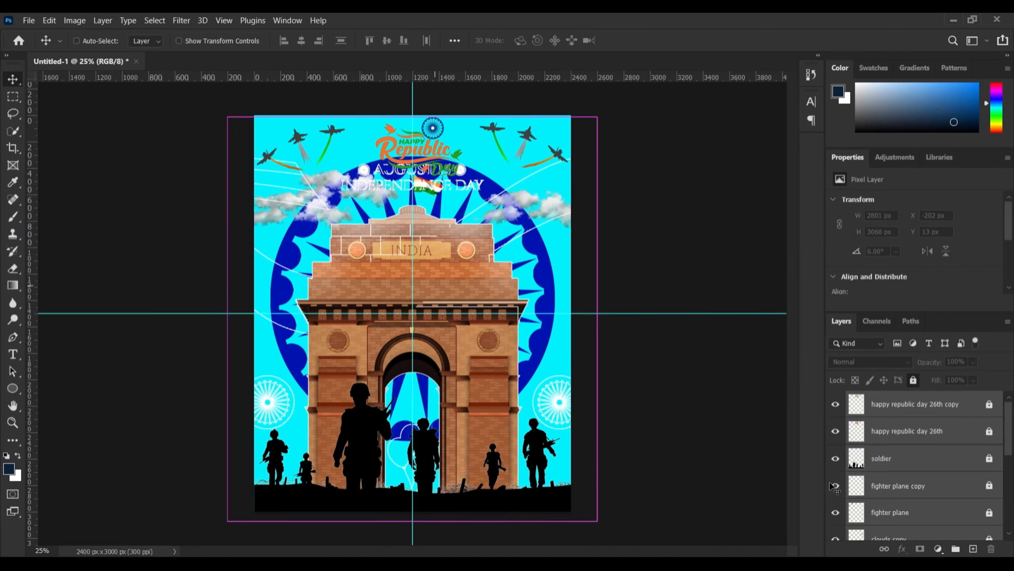
Lock the india gate layer and deselect it
{"action": "left_click", "coordinate": [743, 442]}
{"action": "scroll", "coordinate": [950, 472], "scroll_direction": "down", "scroll_amount": 5}
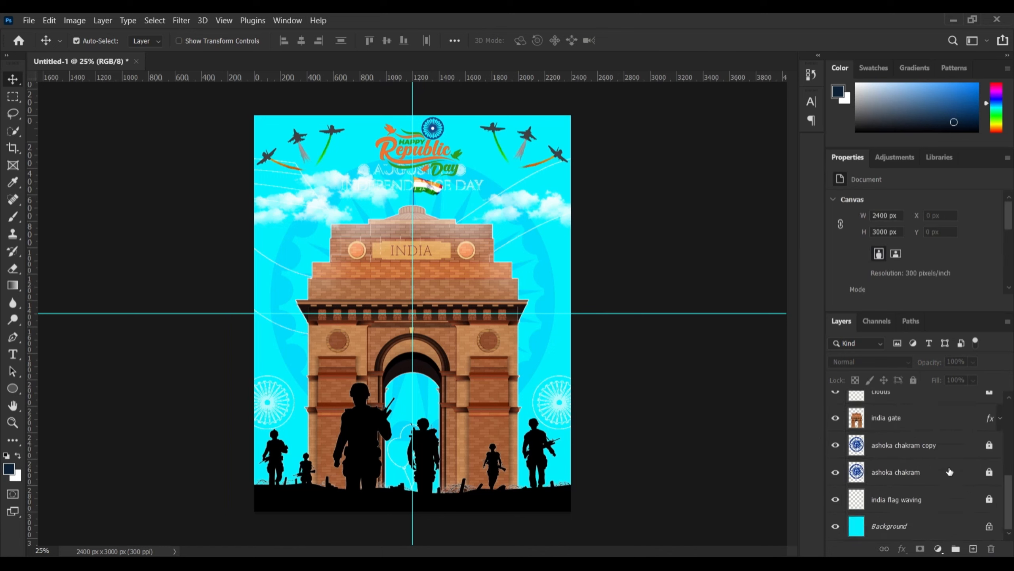
{"action": "left_click", "coordinate": [940, 419]}
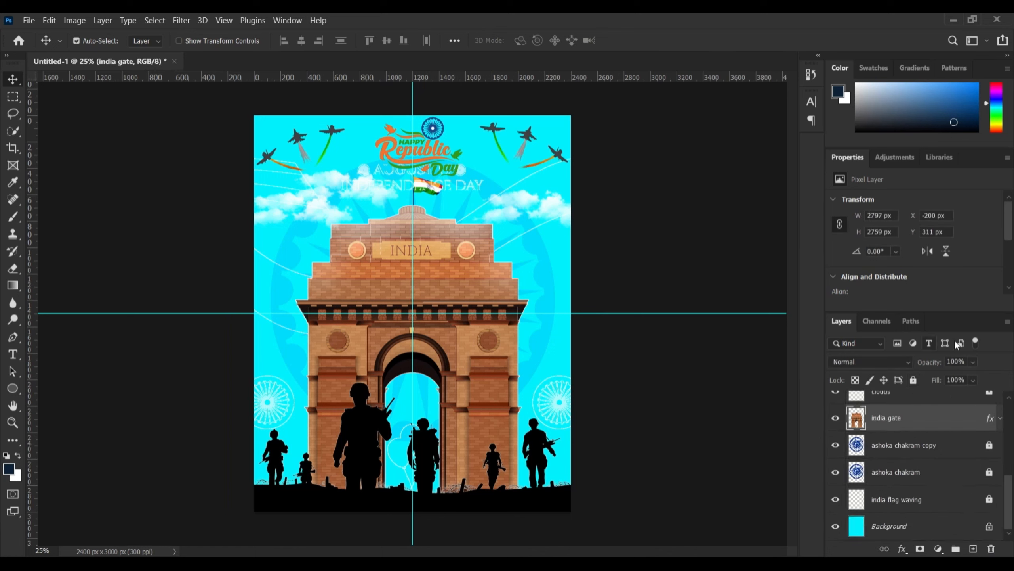
{"action": "left_click", "coordinate": [913, 379]}
{"action": "scroll", "coordinate": [919, 461], "scroll_direction": "up", "scroll_amount": 5}
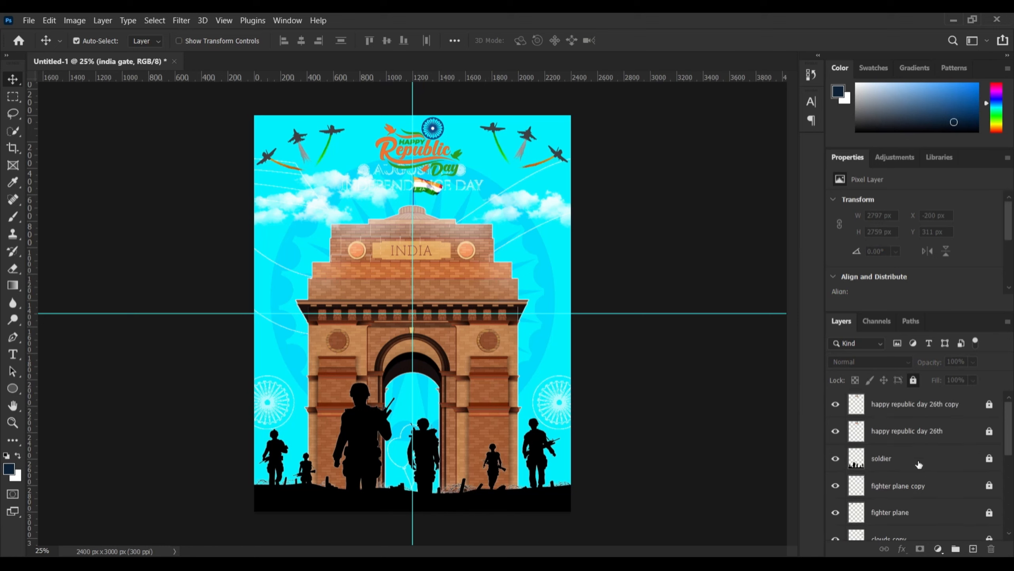
{"action": "left_click", "coordinate": [437, 209]}
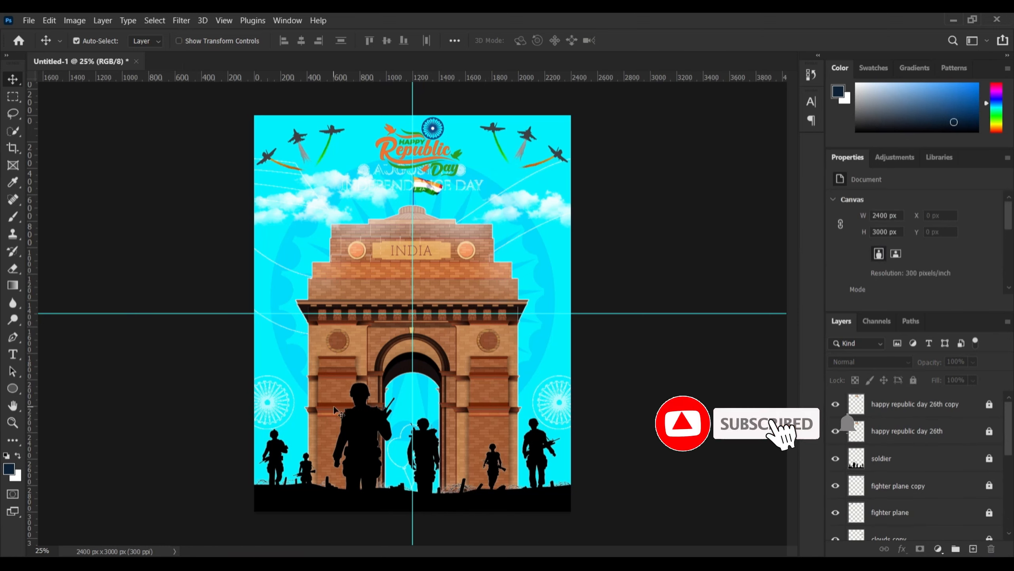